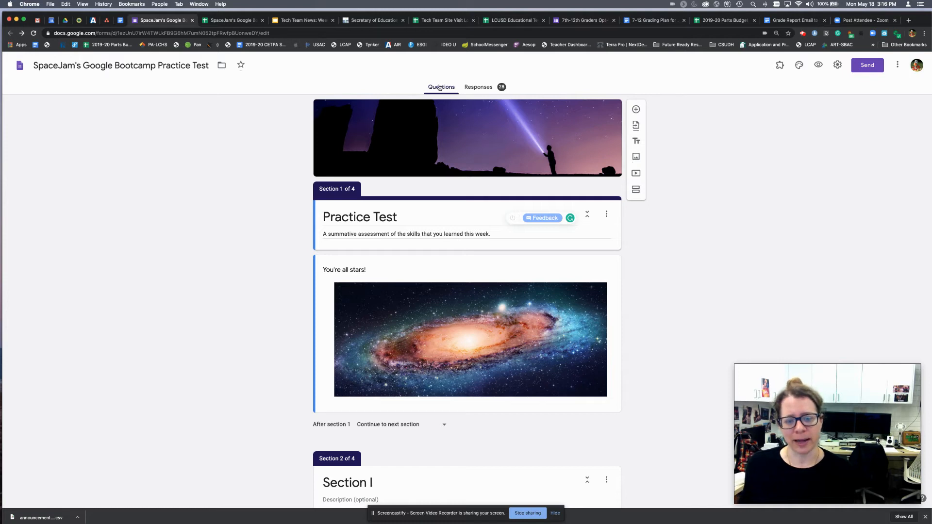
# Step: Open the Practice Test form's responses and review the summary charts and written answers for the Google Drive and Google Forms questions
pyautogui.scroll(-2, 446, 323)
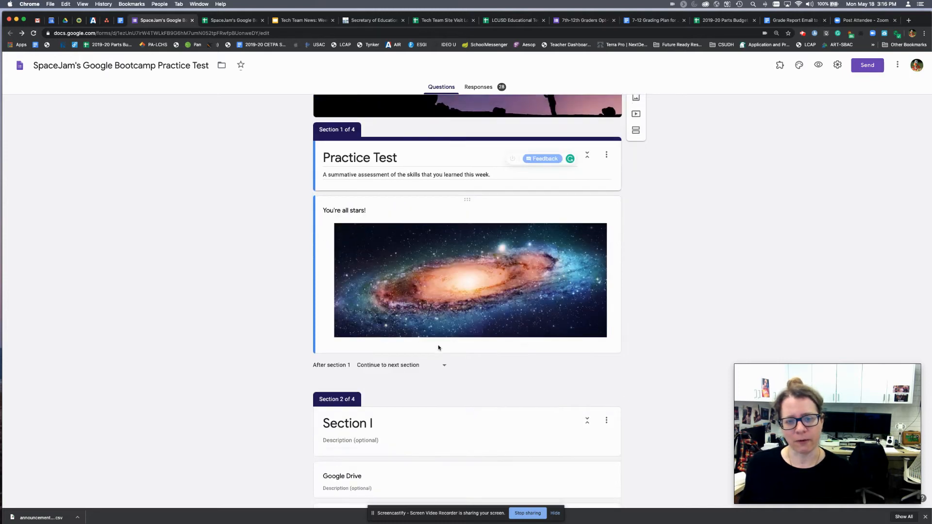
pyautogui.scroll(2, 439, 347)
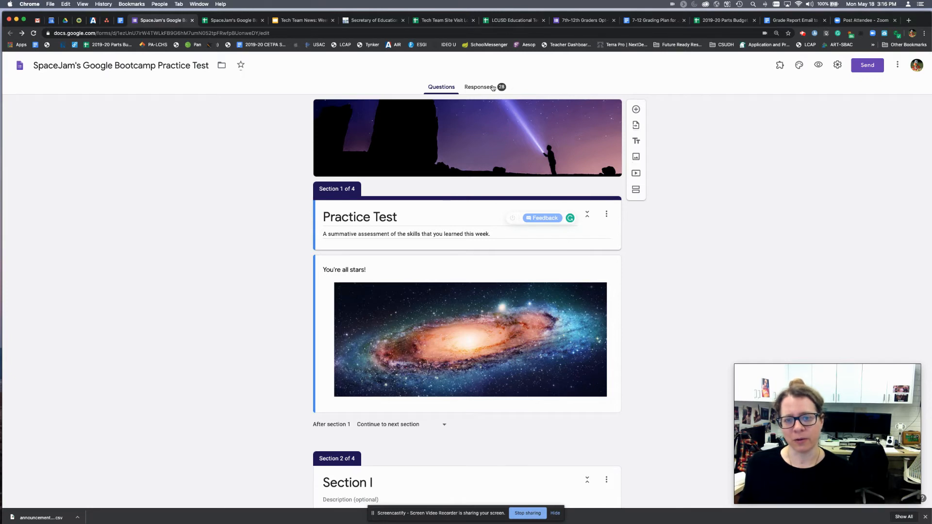
pyautogui.click(479, 89)
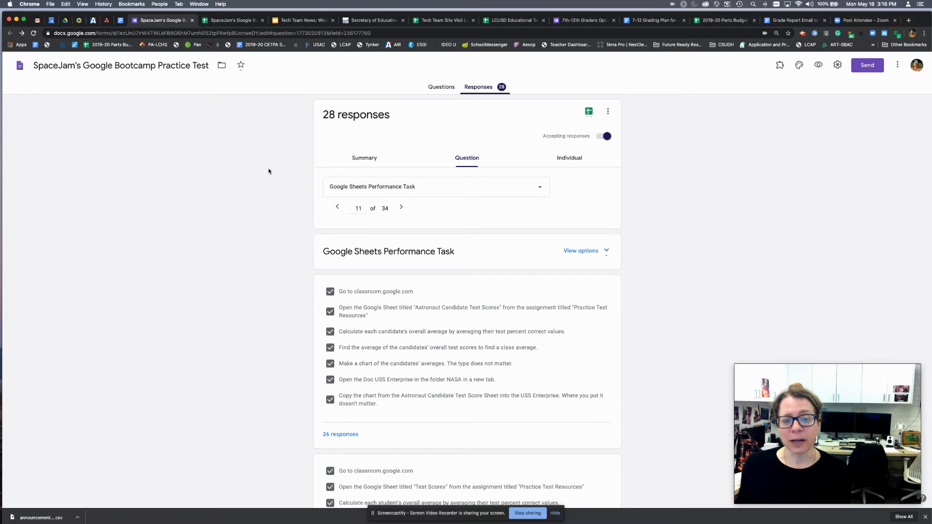
pyautogui.click(359, 158)
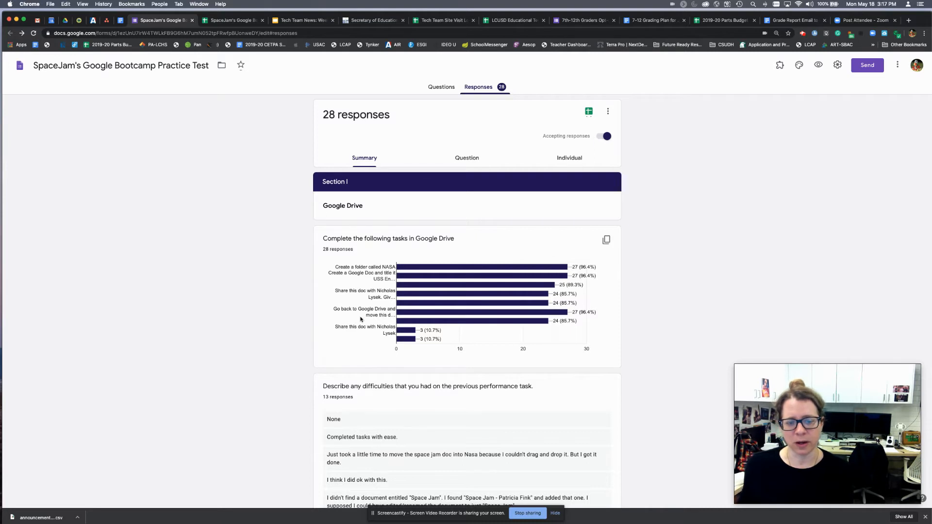
pyautogui.scroll(-3, 243, 392)
pyautogui.scroll(-10, 245, 396)
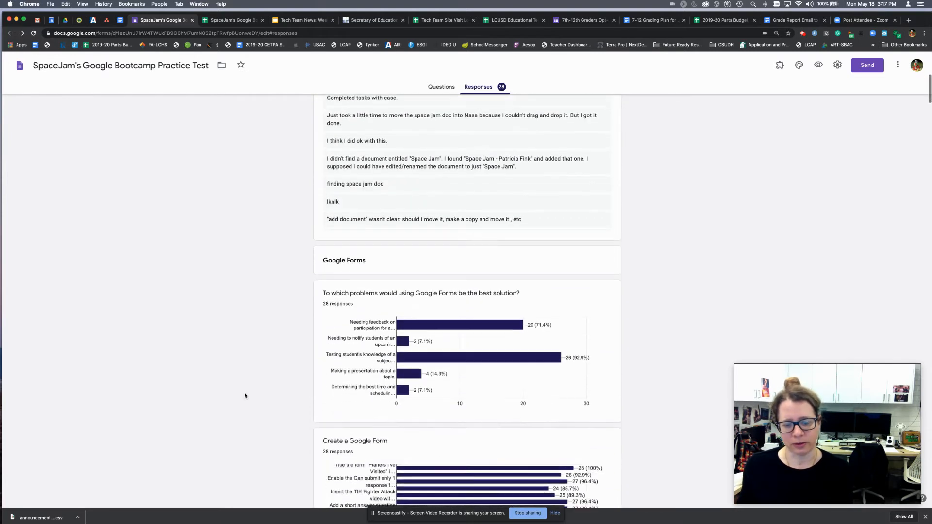
pyautogui.scroll(-2, 244, 395)
pyautogui.scroll(-3, 289, 433)
pyautogui.scroll(-5, 289, 433)
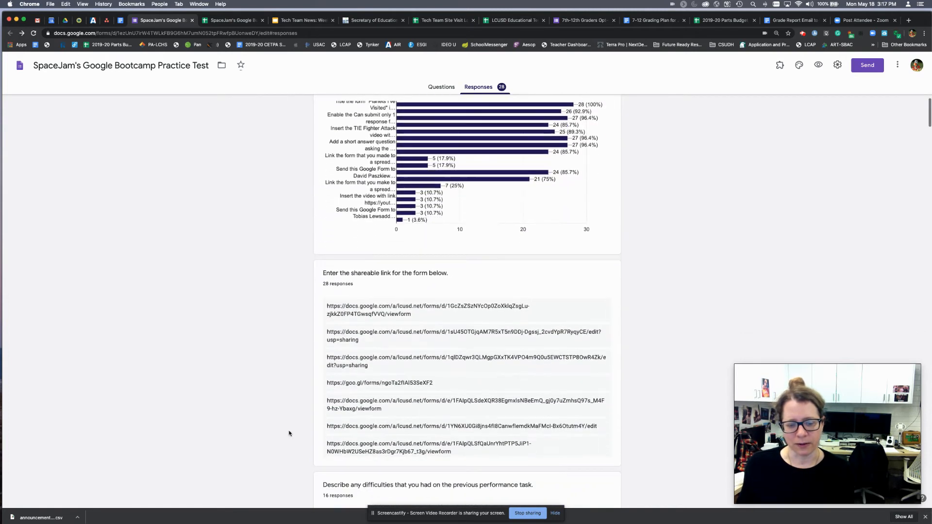
pyautogui.scroll(-6, 427, 396)
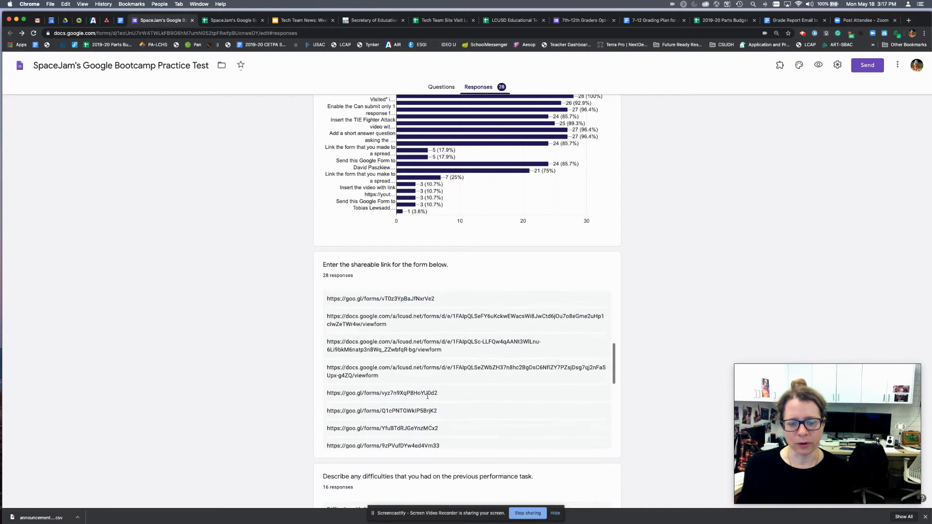
pyautogui.scroll(-5, 427, 397)
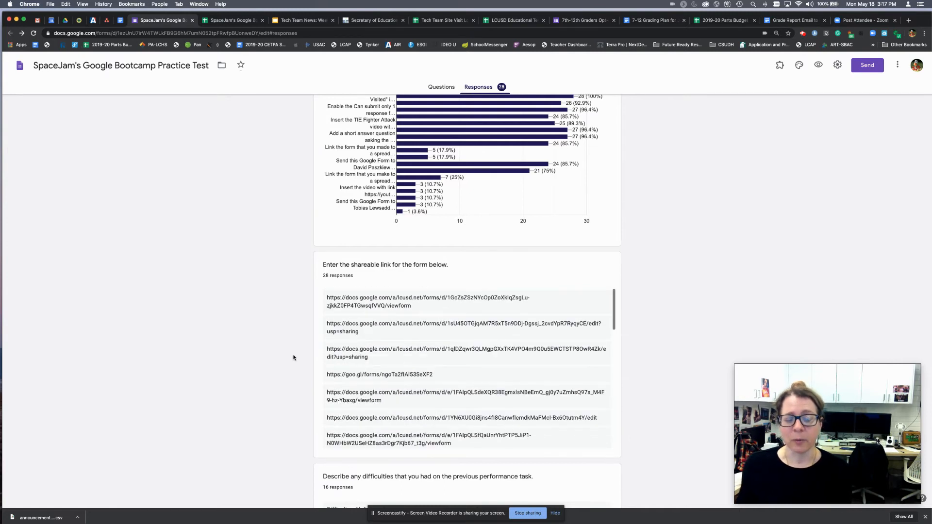
pyautogui.scroll(15, 293, 358)
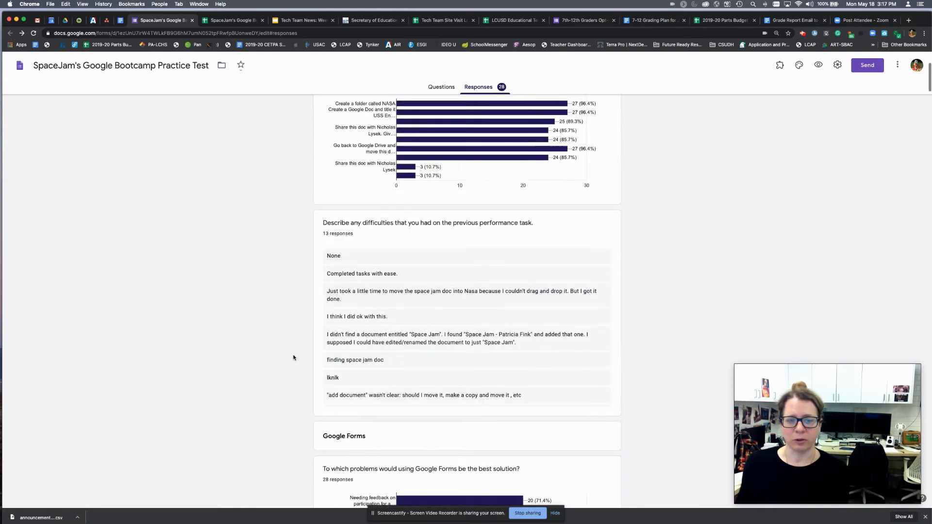
pyautogui.scroll(4, 293, 357)
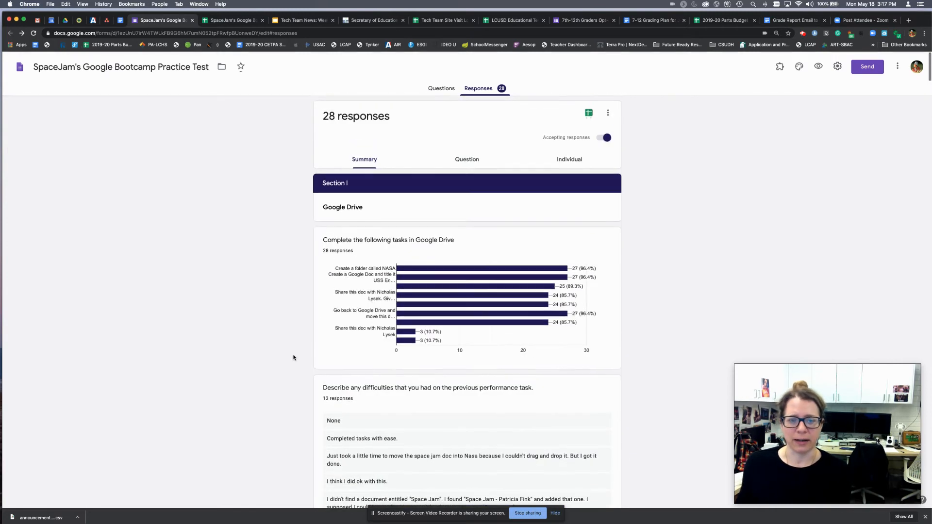
# Step: View the responses individually and read through submission 8's Google Drive and Google Forms answers
pyautogui.click(570, 159)
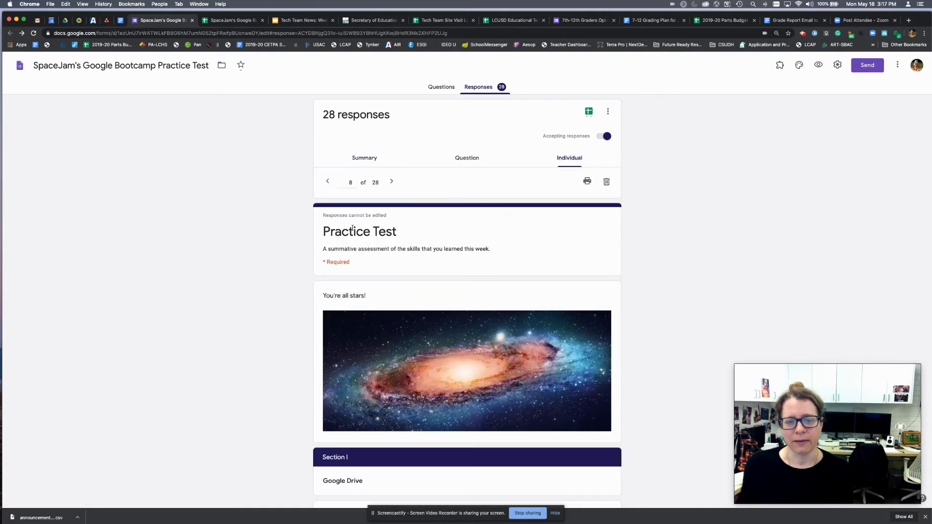
pyautogui.scroll(-6, 286, 336)
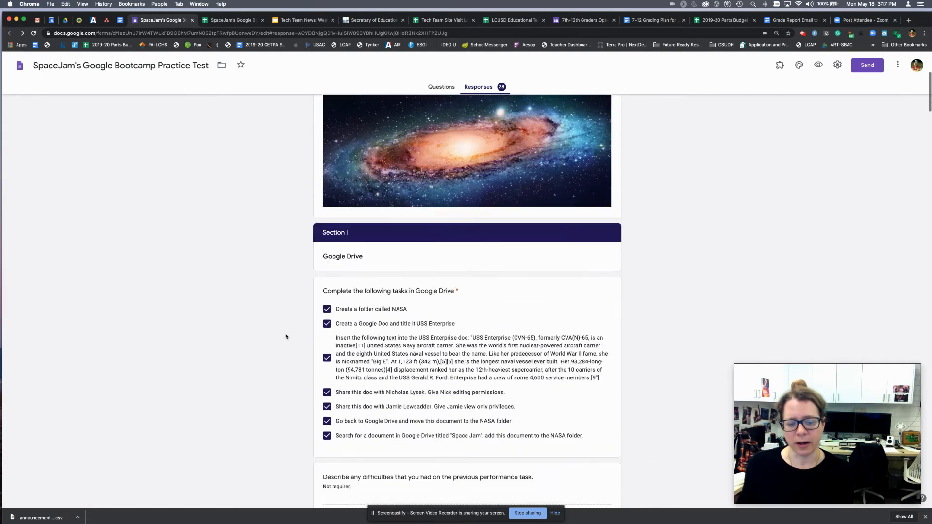
pyautogui.scroll(-5, 286, 336)
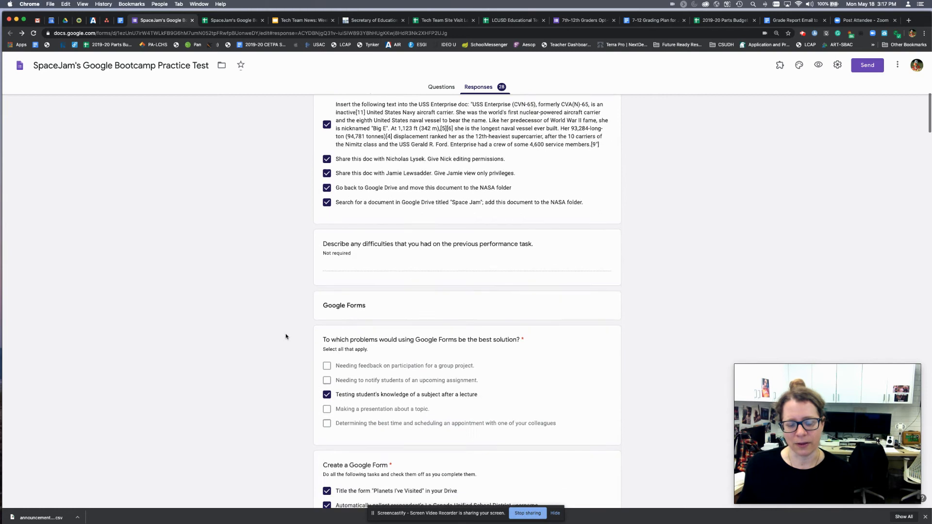
pyautogui.scroll(15, 286, 336)
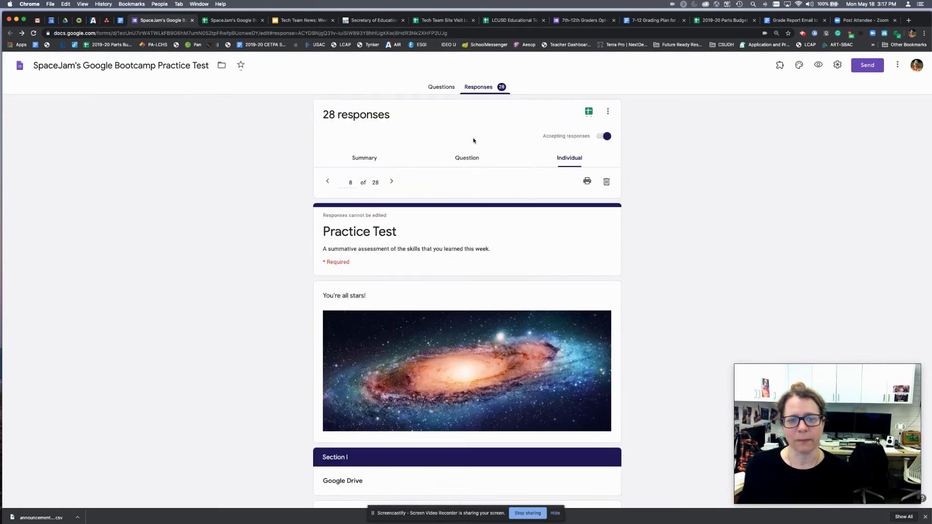
# Step: View the responses by question and examine the grouped answers to the YouTube Performance Task
pyautogui.click(476, 160)
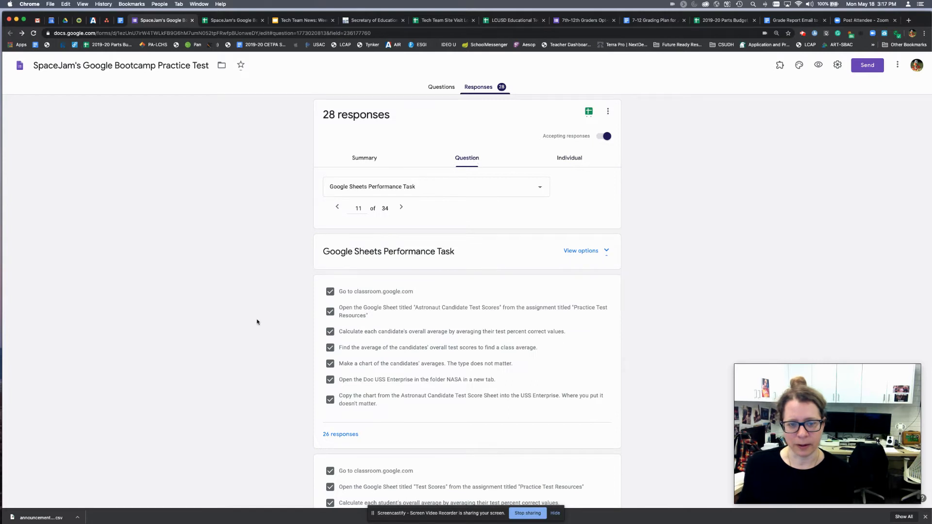
pyautogui.click(448, 188)
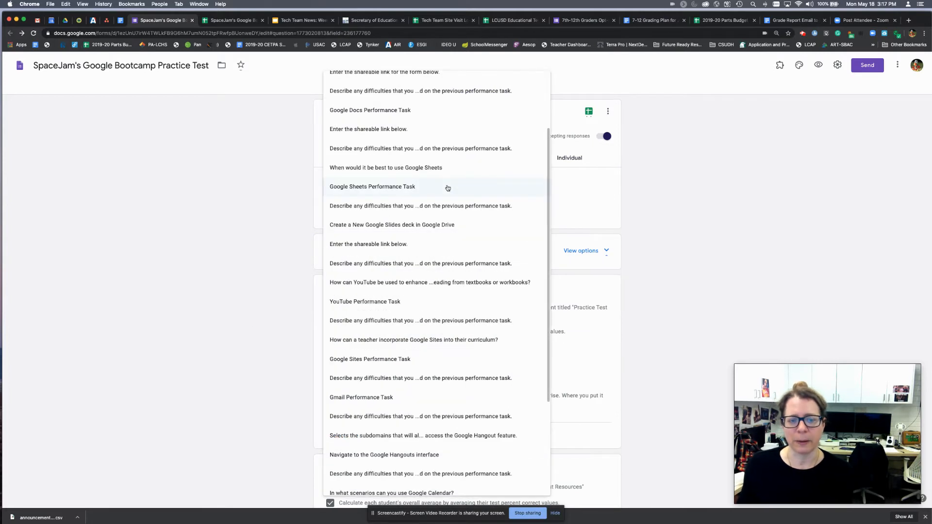
pyautogui.click(381, 301)
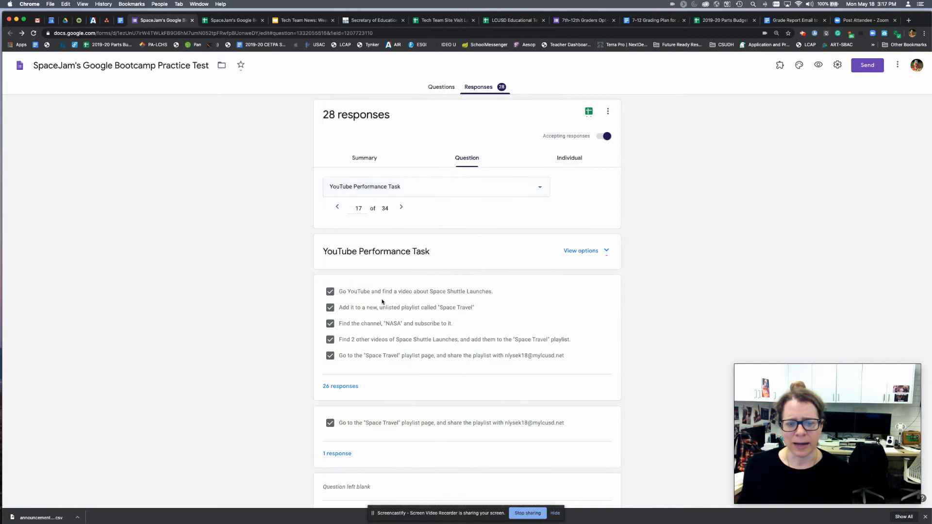
pyautogui.scroll(-4, 230, 367)
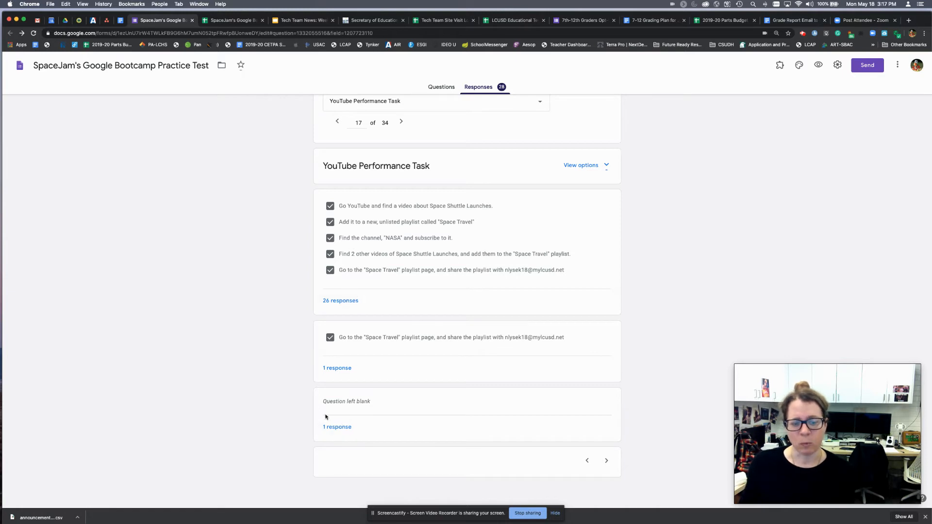
pyautogui.scroll(3, 485, 257)
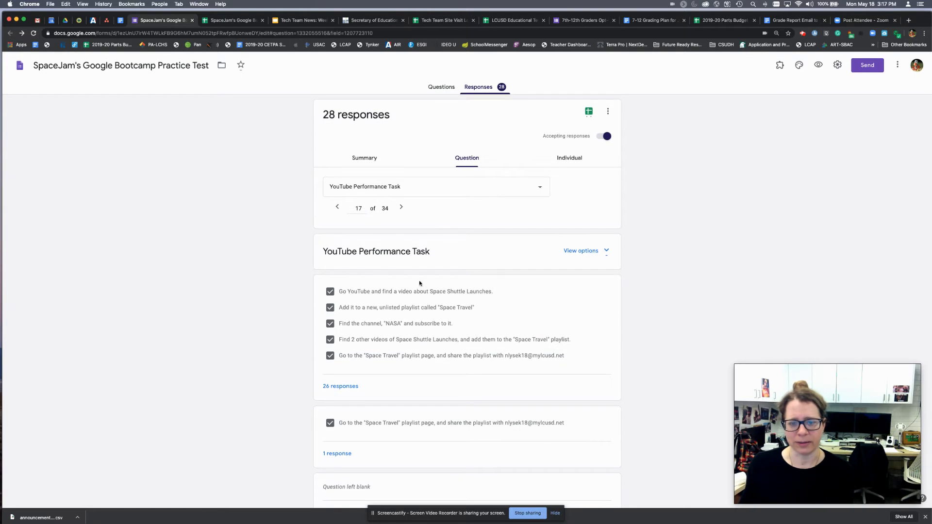
# Step: Compare the summary, by-question and individual views of the form's responses
pyautogui.click(365, 160)
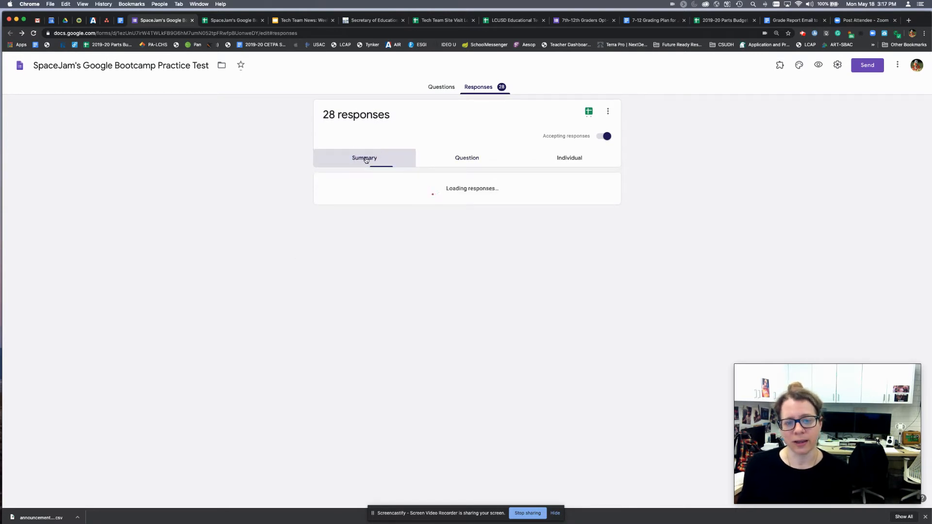
pyautogui.click(469, 160)
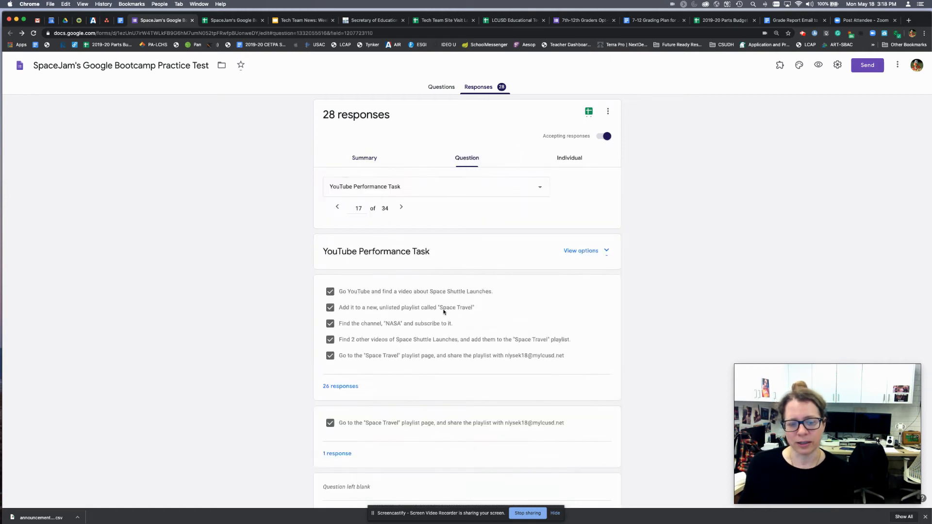
pyautogui.click(569, 159)
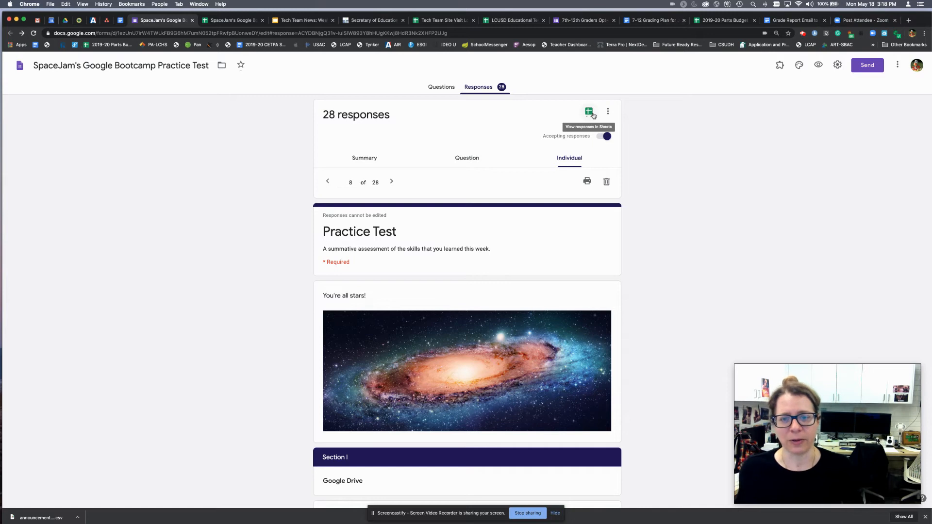
# Step: Open the form's responses in Google Sheets and look across the question columns
pyautogui.click(590, 113)
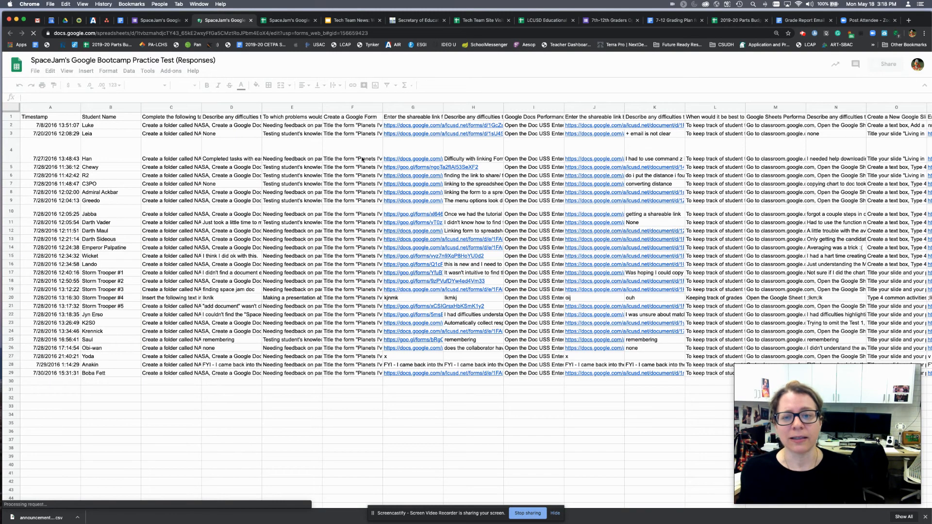
pyautogui.click(152, 22)
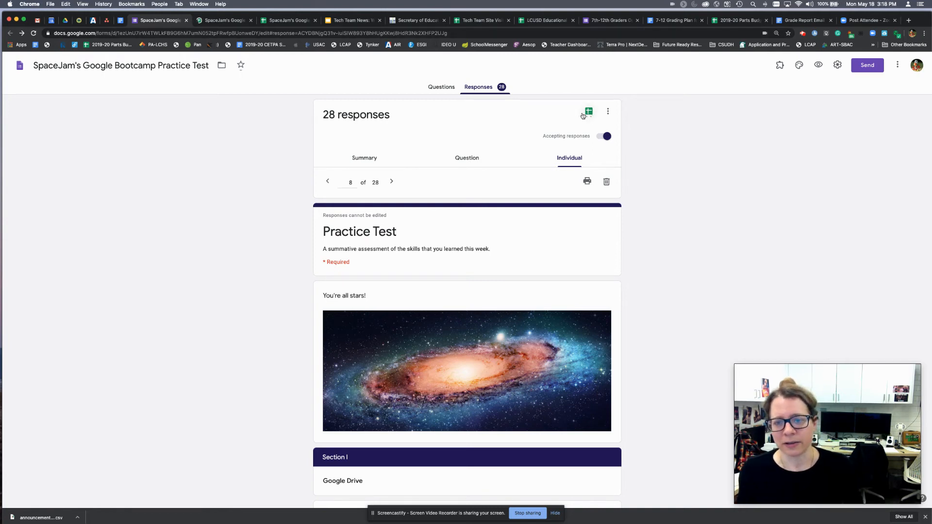
pyautogui.click(219, 23)
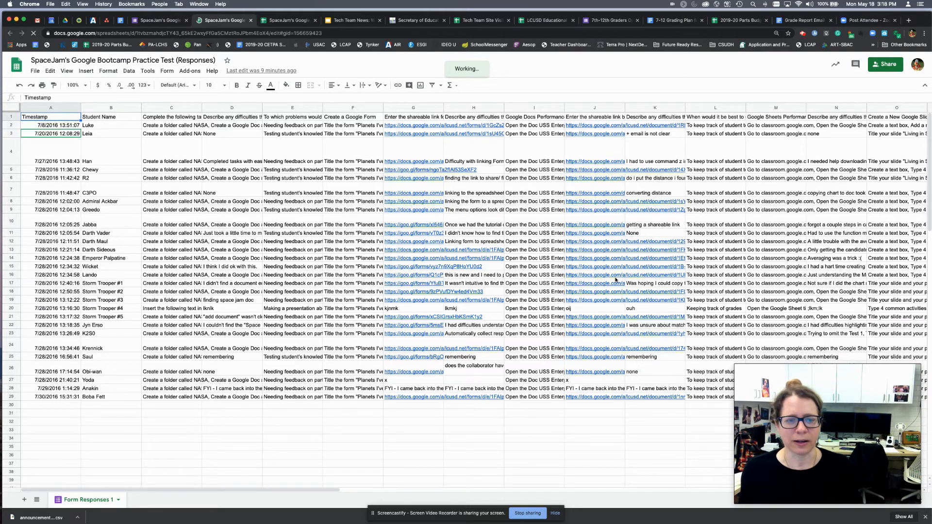
pyautogui.hscroll(10, 615, 279)
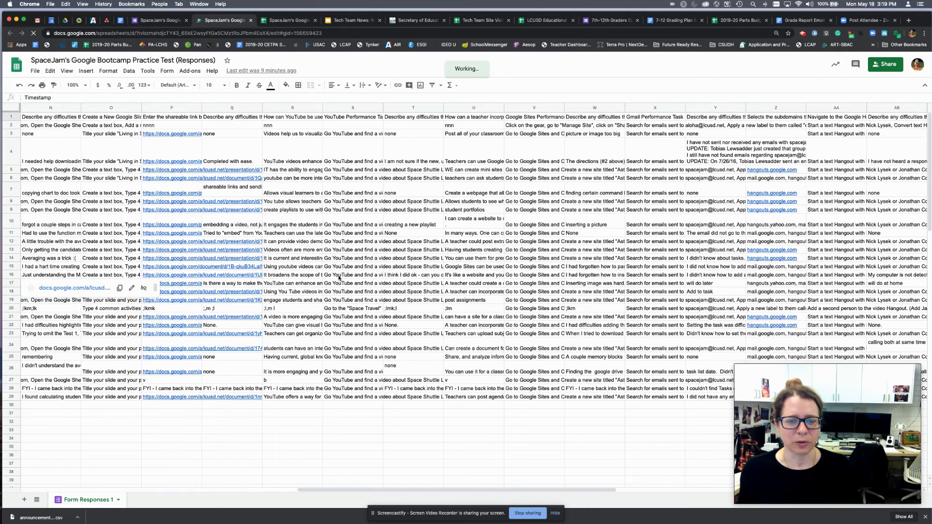
pyautogui.hscroll(-6, 339, 277)
pyautogui.hscroll(-7, 339, 278)
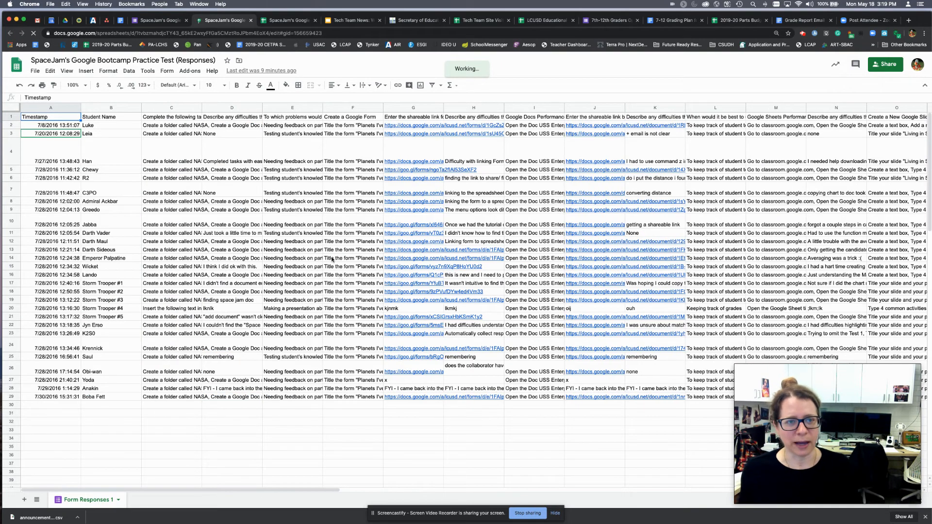
# Step: Close the duplicate responses spreadsheet and freeze row 1, checking that the headers stay in place
pyautogui.click(315, 21)
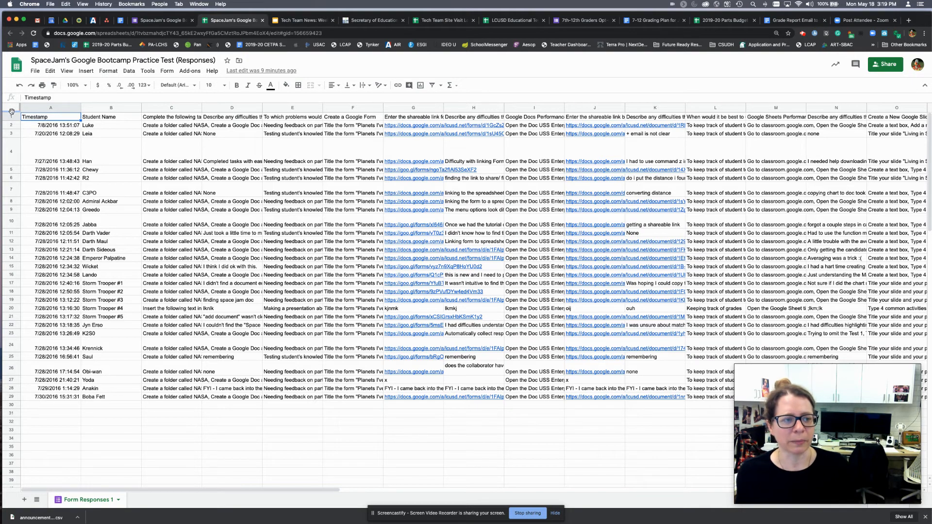
pyautogui.click(12, 112)
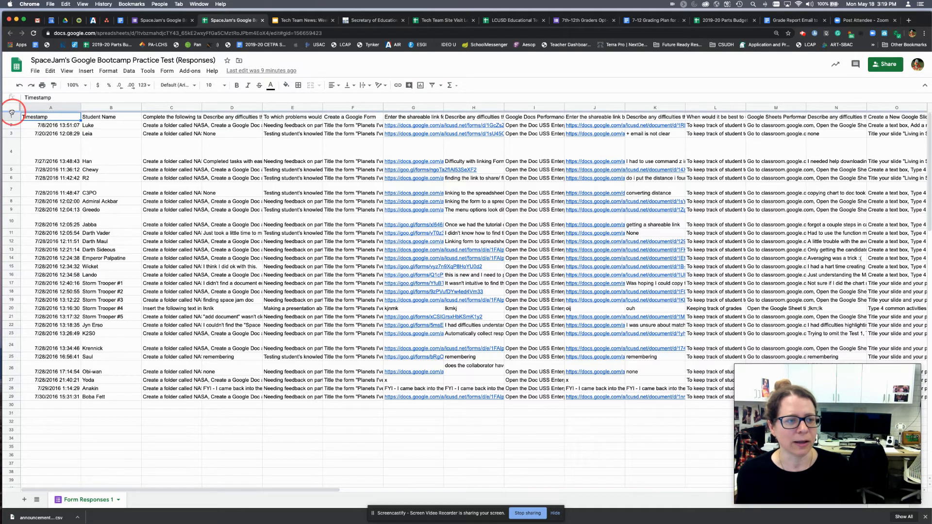
pyautogui.moveTo(12, 113); pyautogui.dragTo(12, 122)
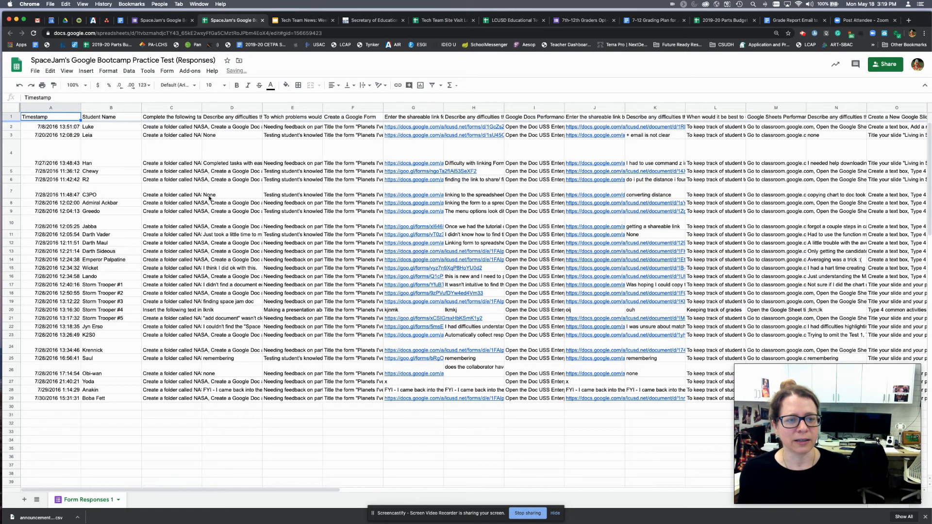
pyautogui.scroll(-5, 246, 266)
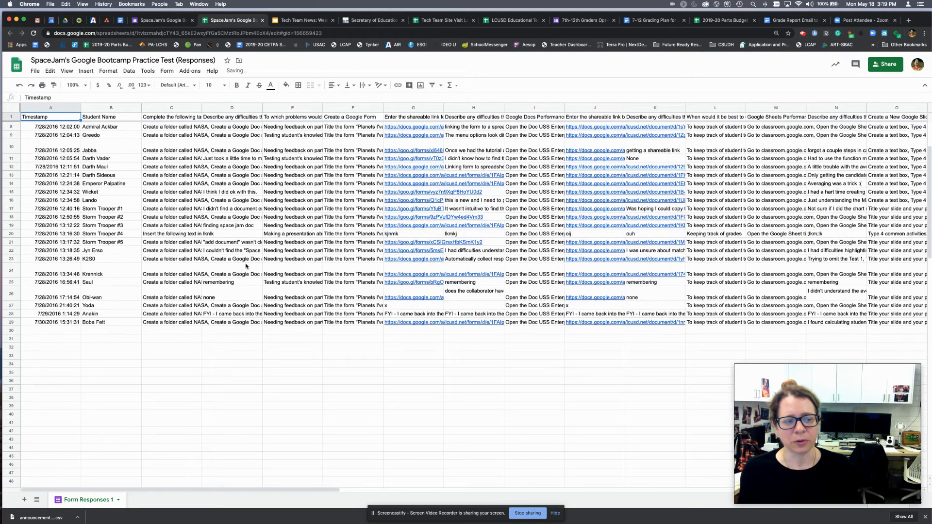
pyautogui.scroll(5, 246, 265)
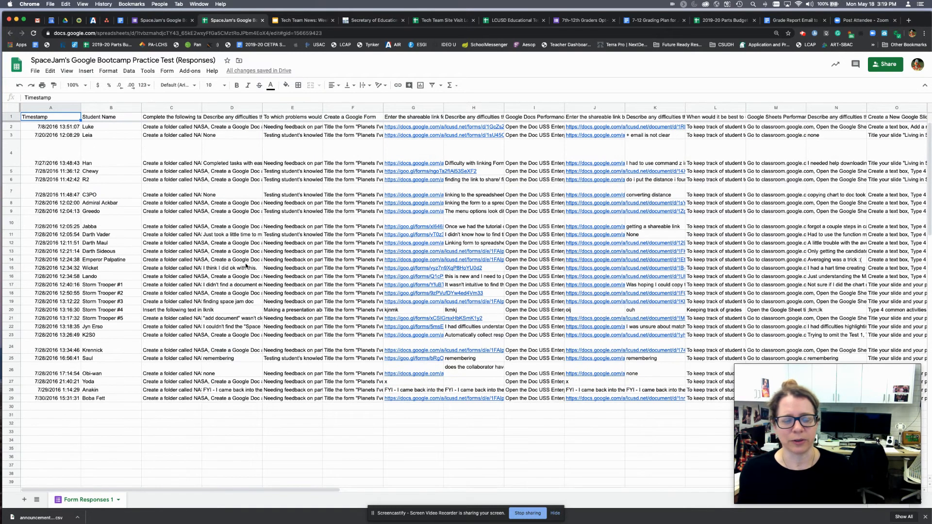
# Step: Freeze columns A and B, checking that the Timestamp and Student Name columns stay in place across the question columns
pyautogui.hscroll(10, 268, 192)
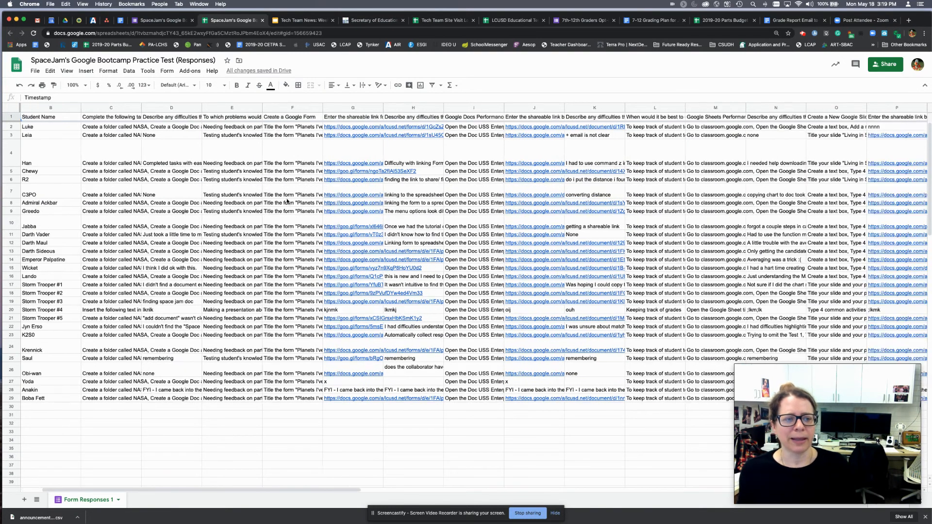
pyautogui.hscroll(8, 286, 200)
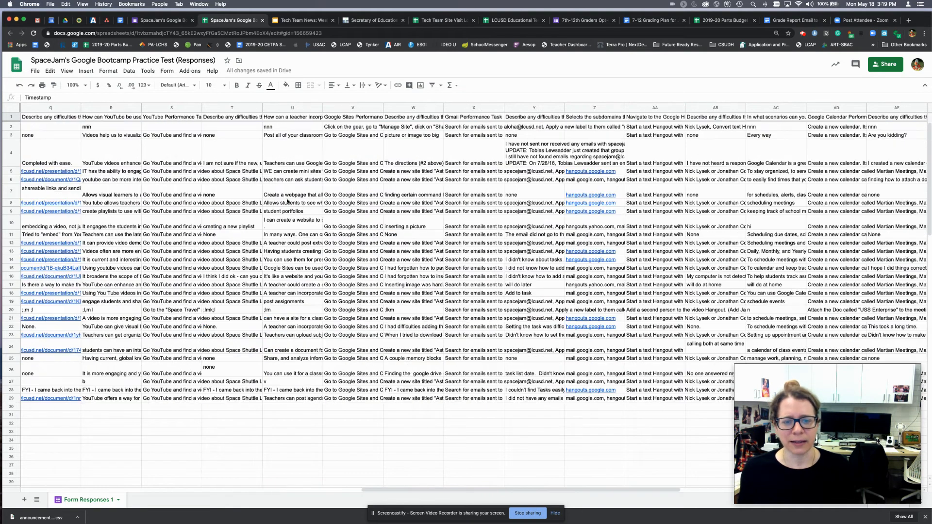
pyautogui.hscroll(-15, 287, 200)
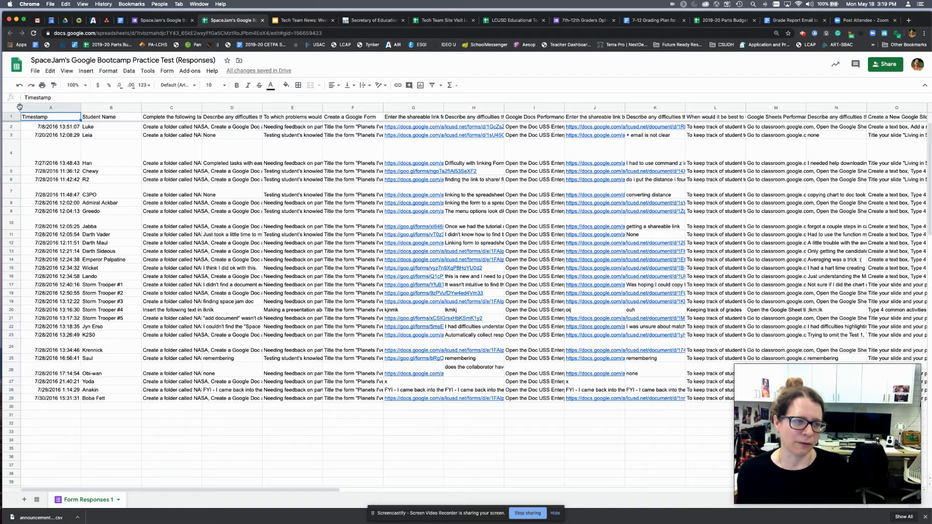
pyautogui.moveTo(20, 108); pyautogui.dragTo(141, 102)
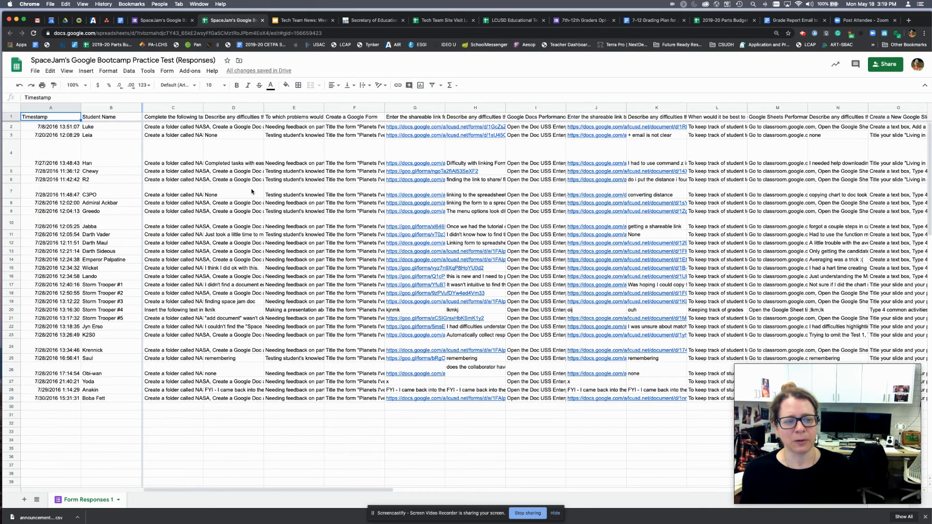
pyautogui.hscroll(10, 251, 192)
pyautogui.hscroll(-10, 251, 191)
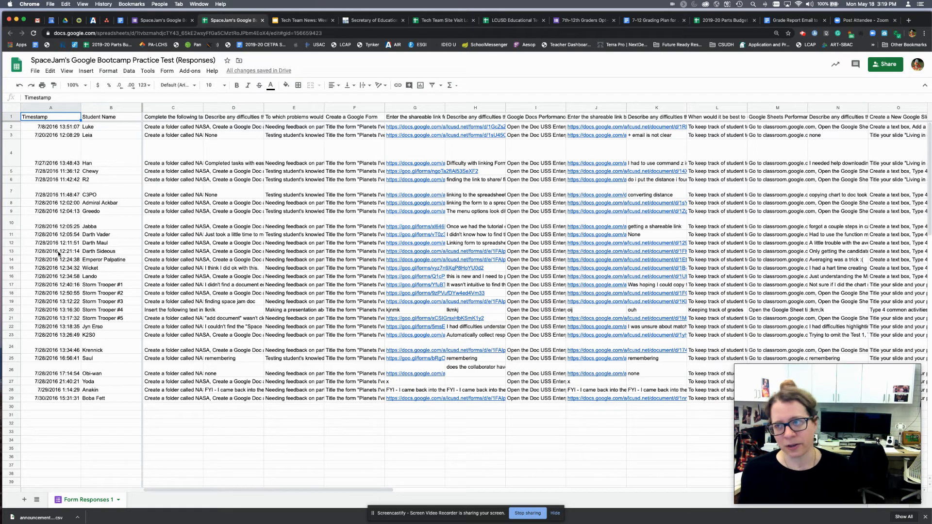
# Step: Hide the Timestamp column and look across the question columns beside the student names
pyautogui.click(48, 107)
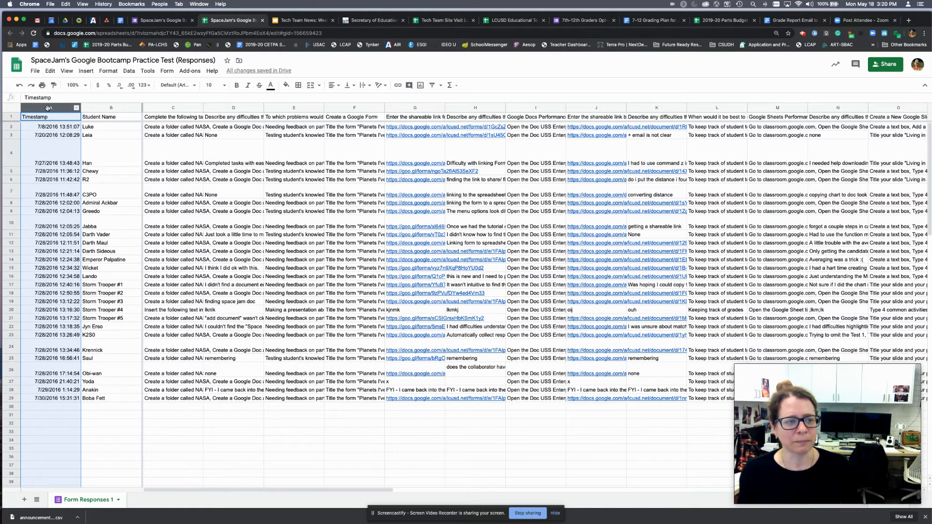
pyautogui.rightClick(47, 106)
pyautogui.click(60, 227)
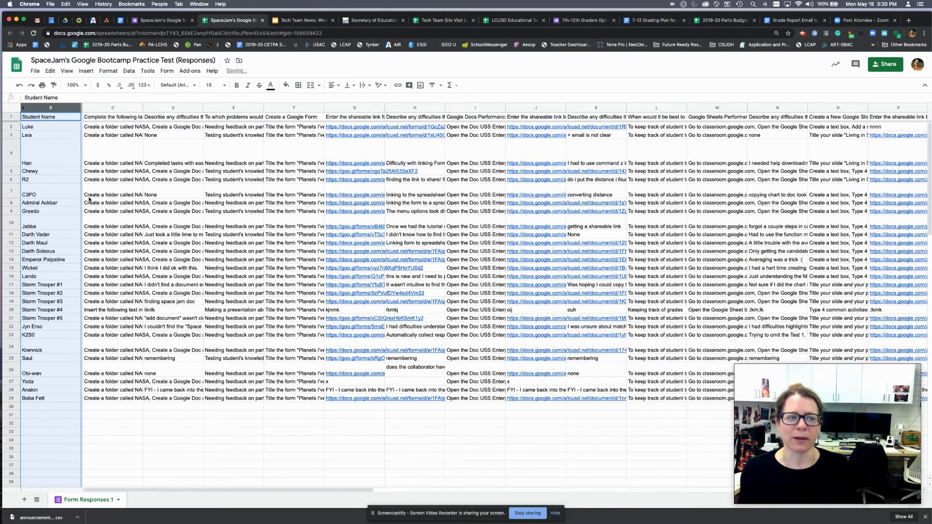
pyautogui.hscroll(10, 177, 176)
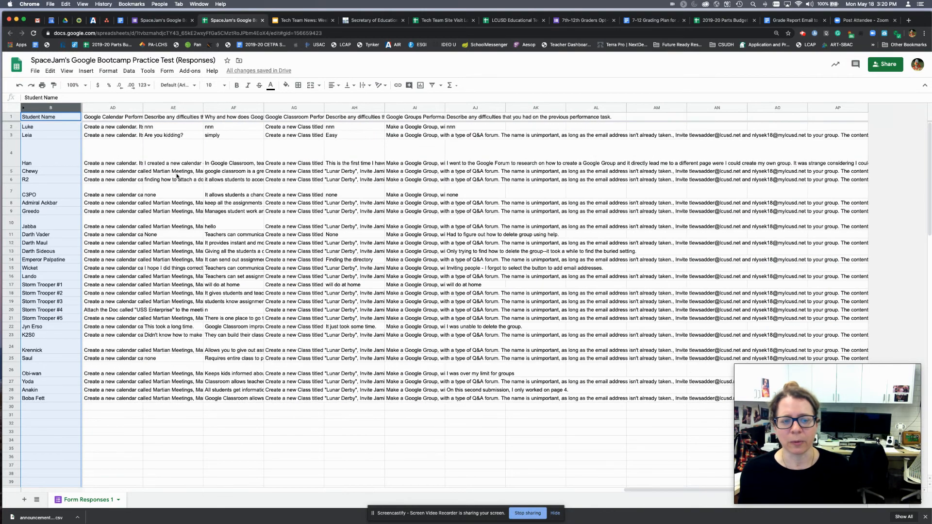
pyautogui.hscroll(-10, 177, 176)
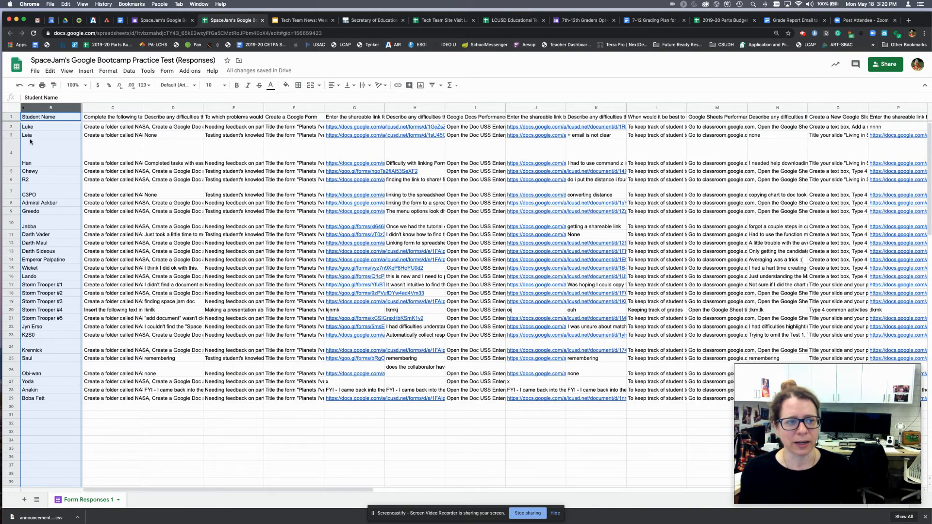
pyautogui.click(91, 129)
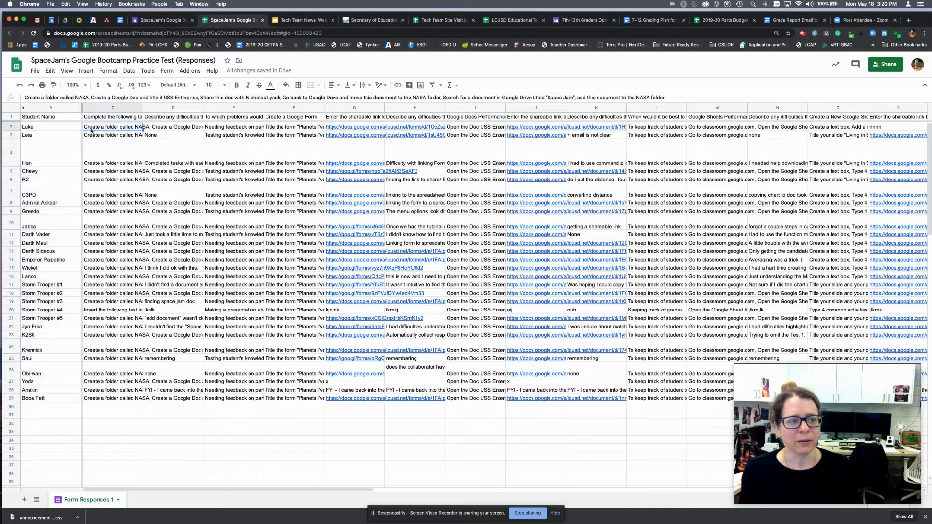
# Step: Unhide the Timestamp column and hide it again
pyautogui.click(24, 109)
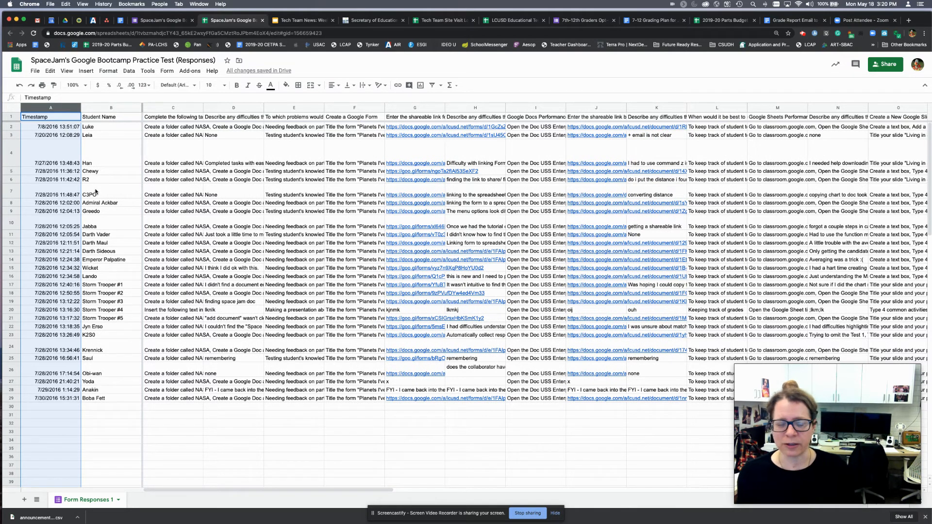
pyautogui.rightClick(43, 108)
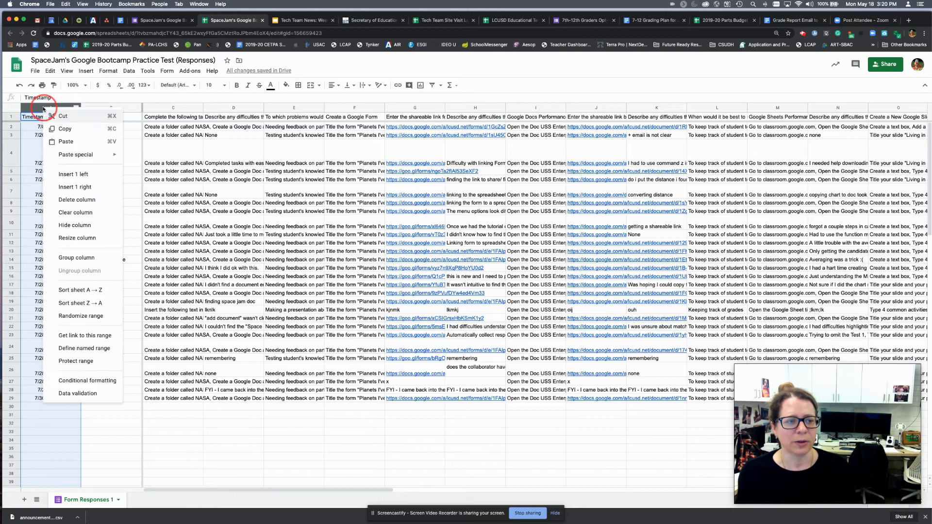
pyautogui.click(74, 225)
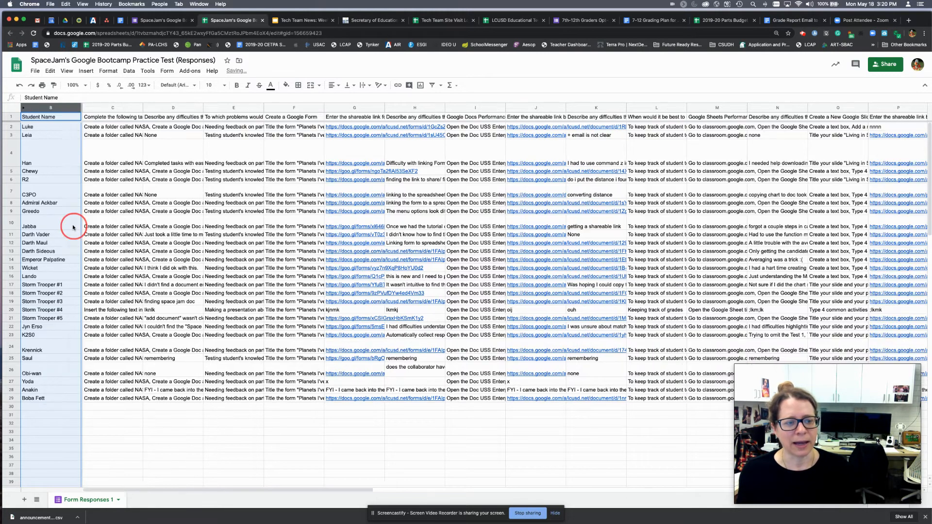
pyautogui.click(112, 431)
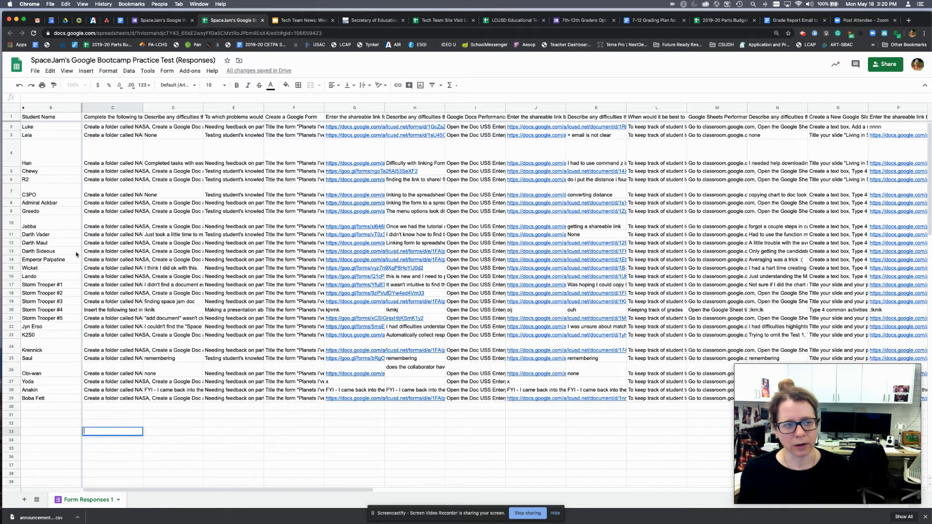
# Step: Sort the whole sheet A to Z by the Student Name column
pyautogui.click(61, 108)
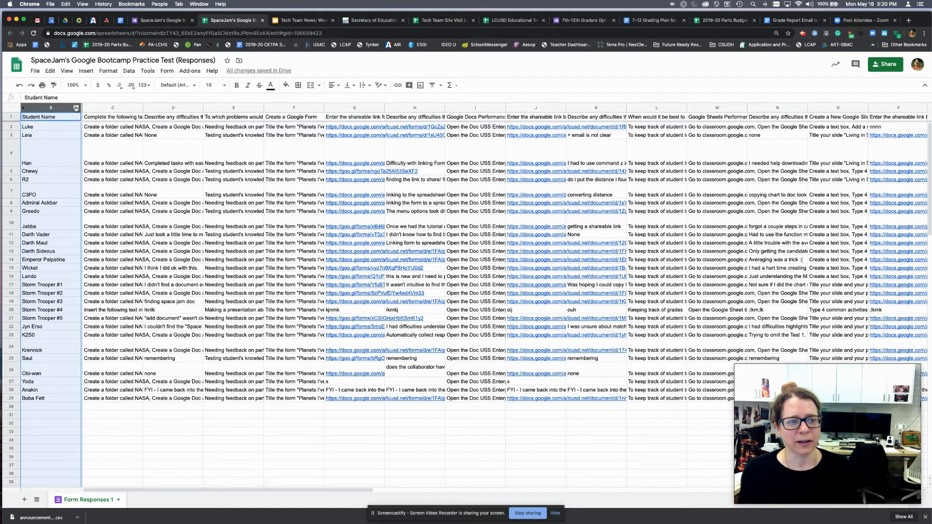
pyautogui.click(76, 107)
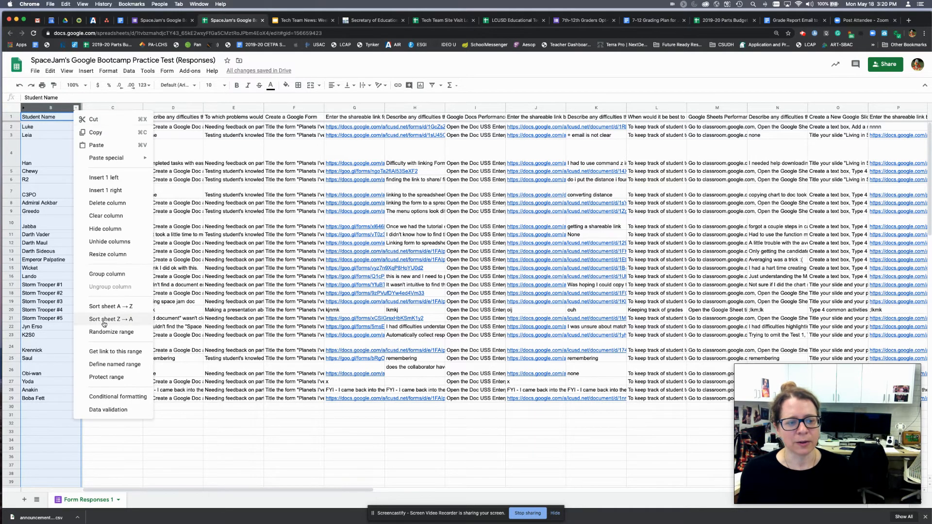
pyautogui.click(104, 307)
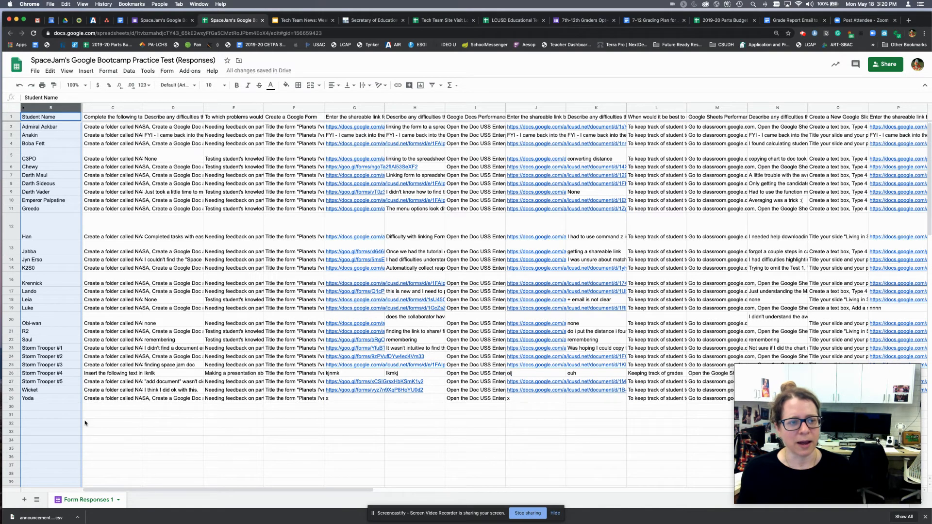
pyautogui.click(100, 441)
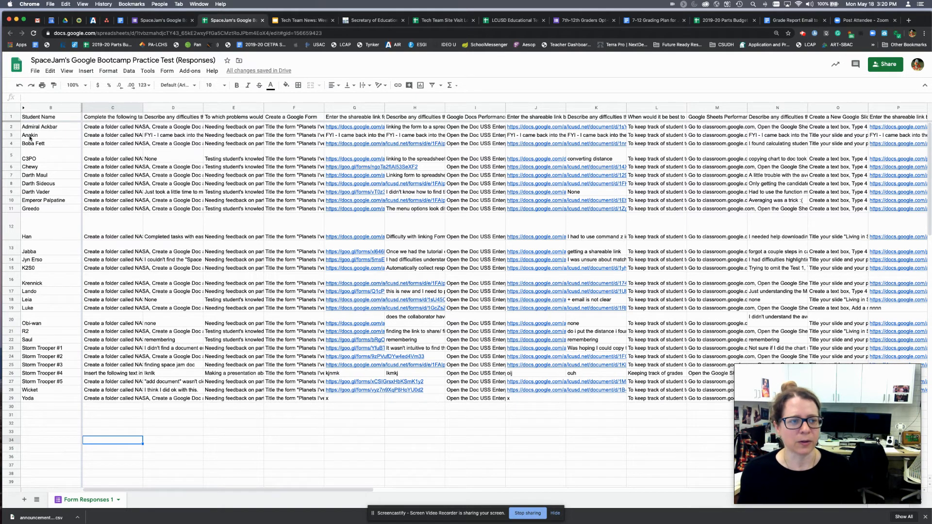
# Step: Create a filter on the header row of the responses
pyautogui.click(12, 117)
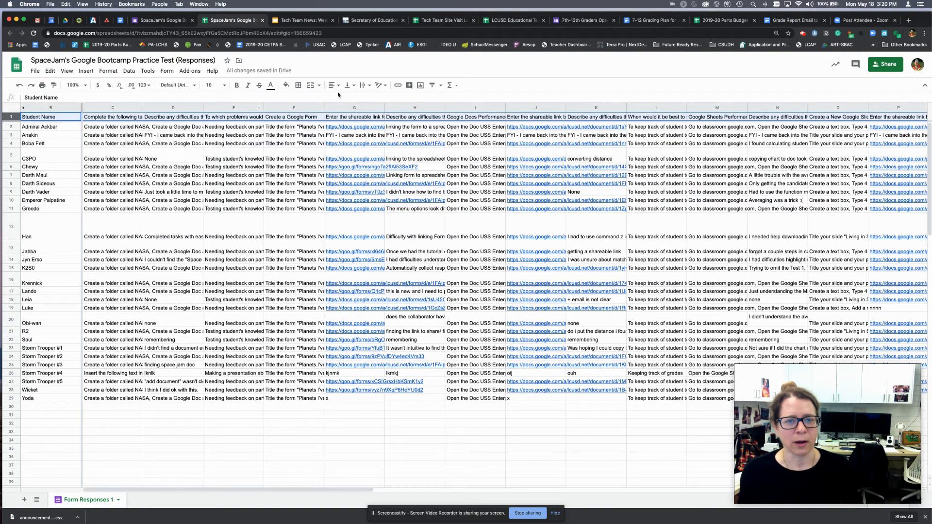
pyautogui.click(431, 86)
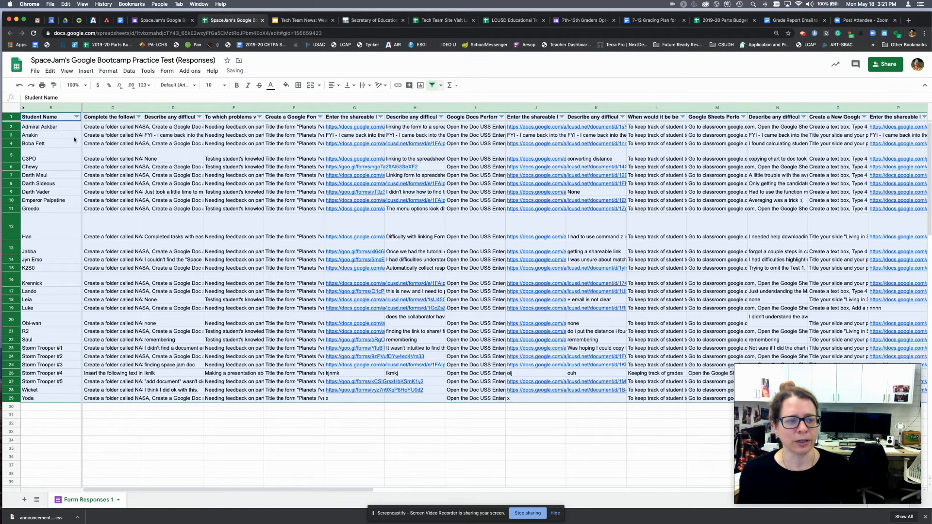
pyautogui.click(86, 98)
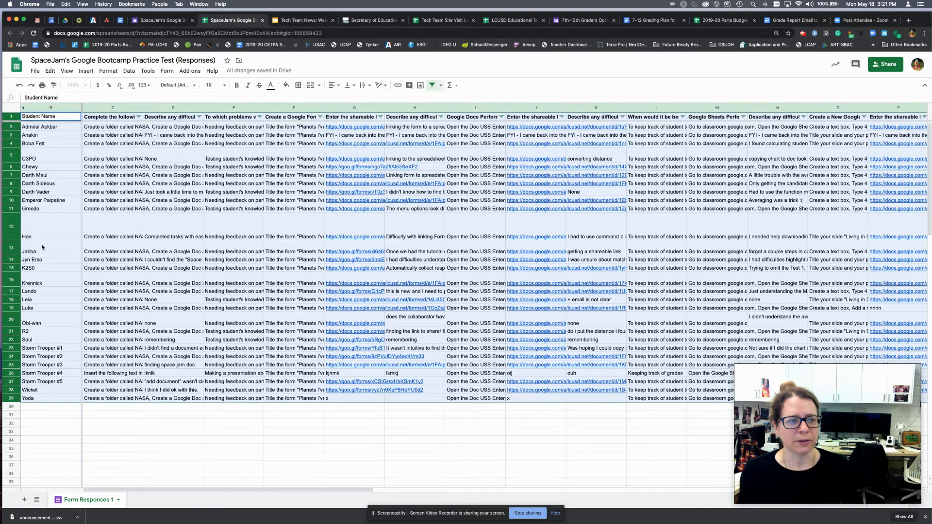
pyautogui.click(34, 423)
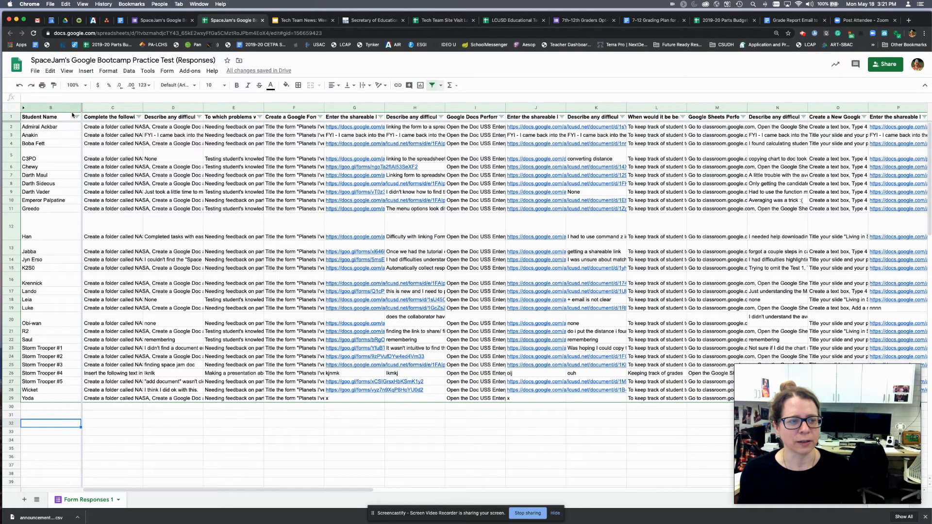
# Step: Clear all selected values in the Student Name filter and search its values for "storm"
pyautogui.click(76, 116)
pyautogui.scroll(-8, 97, 266)
pyautogui.scroll(-5, 98, 286)
pyautogui.scroll(15, 100, 287)
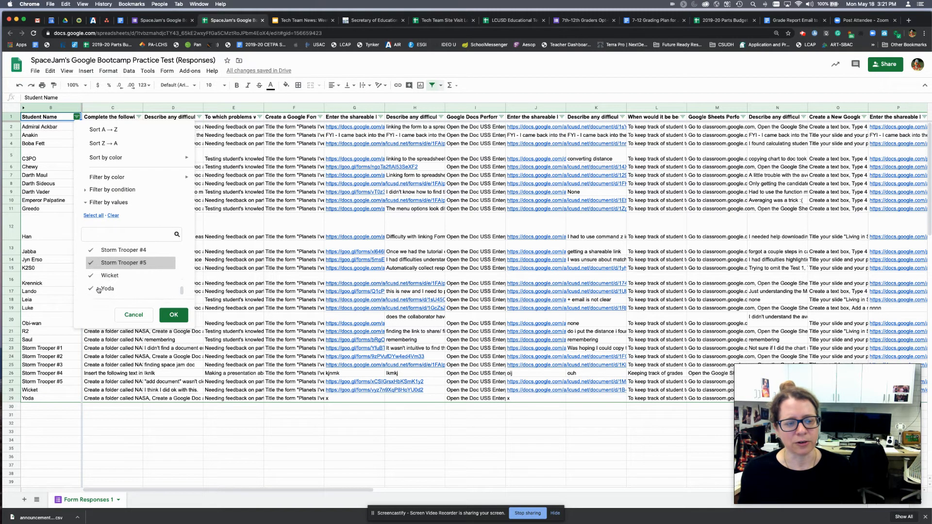
pyautogui.click(113, 215)
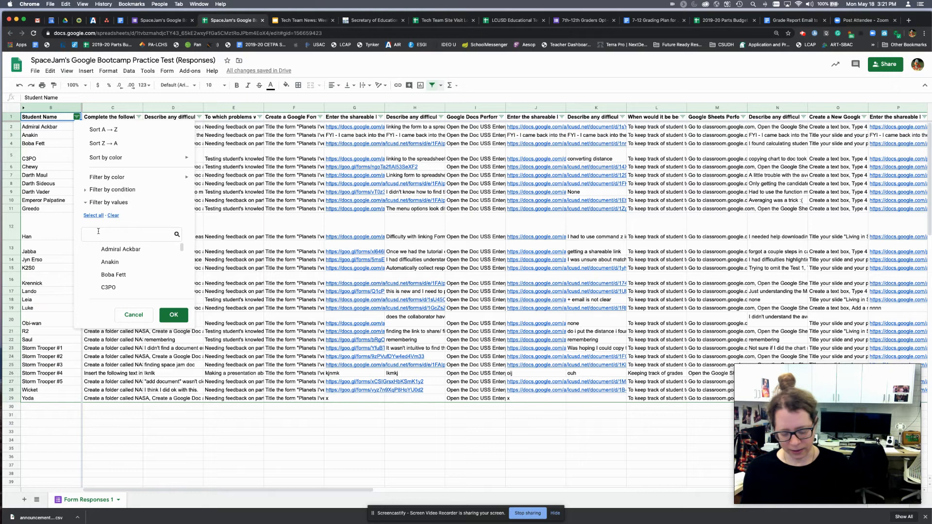
pyautogui.click(98, 231)
pyautogui.write('storm')
# Step: Filter the Student Name column to Storm Trooper #1 through #5 and look across their answers
pyautogui.click(96, 249)
pyautogui.click(96, 262)
pyautogui.click(96, 274)
pyautogui.click(97, 286)
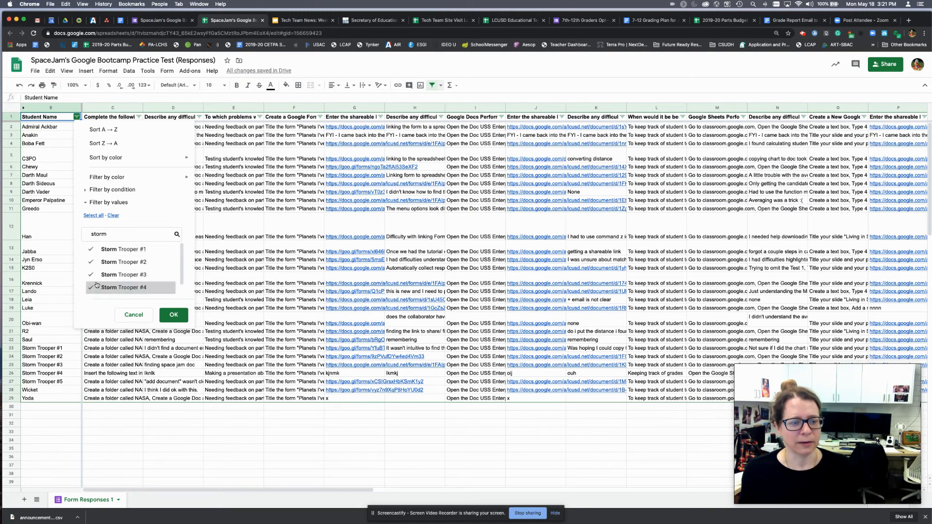
pyautogui.scroll(-1, 96, 286)
pyautogui.click(96, 288)
pyautogui.click(172, 315)
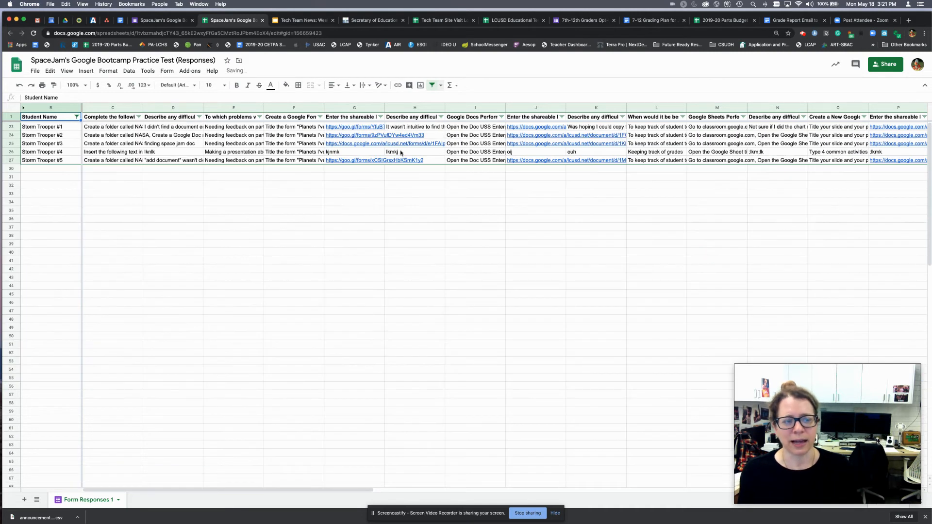
pyautogui.hscroll(8, 468, 169)
pyautogui.hscroll(-8, 469, 168)
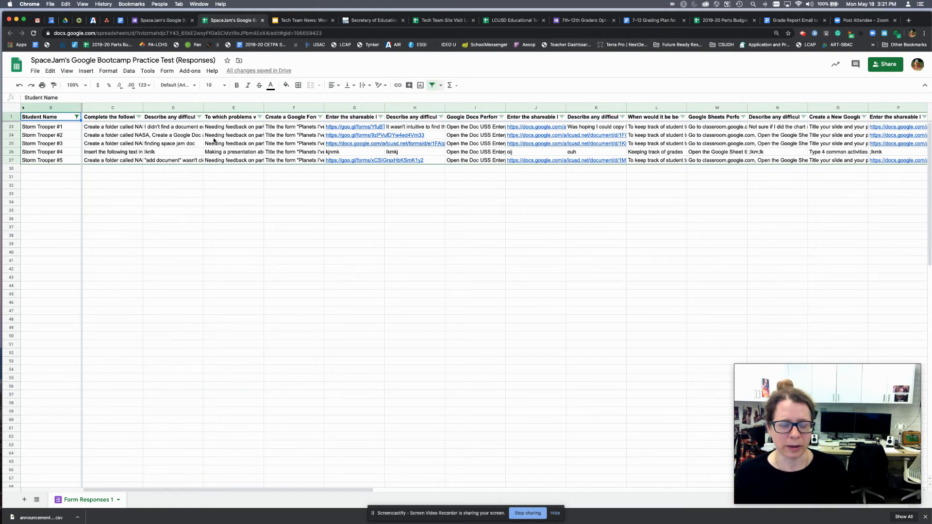
# Step: Switch to the Google Form to view the next individual response, and return to the responses spreadsheet
pyautogui.click(163, 20)
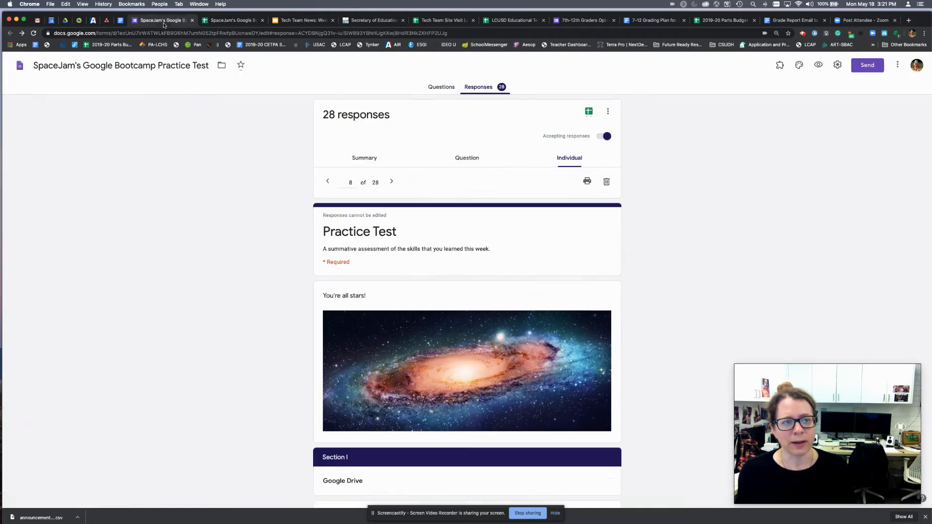
pyautogui.click(391, 181)
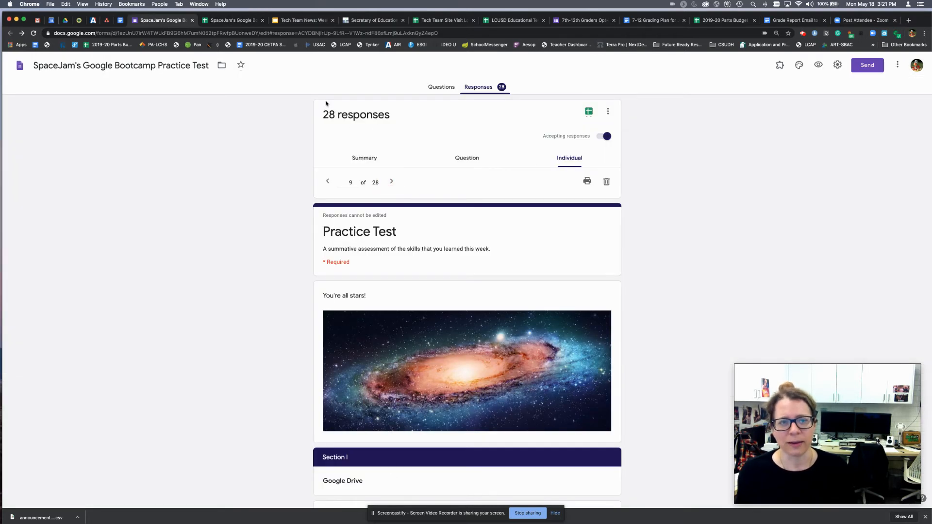
pyautogui.click(226, 20)
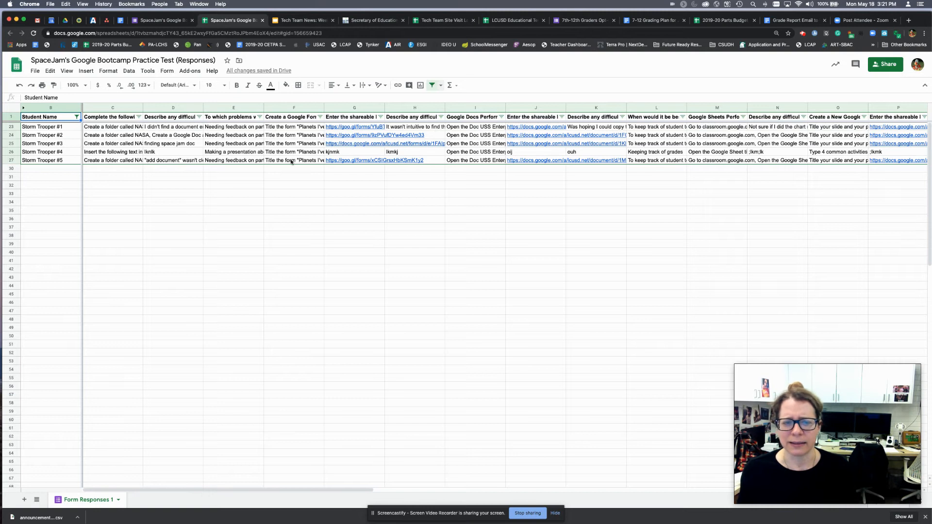
# Step: Wrap the text in column E, the question on which problems Google Forms would best solve
pyautogui.click(231, 105)
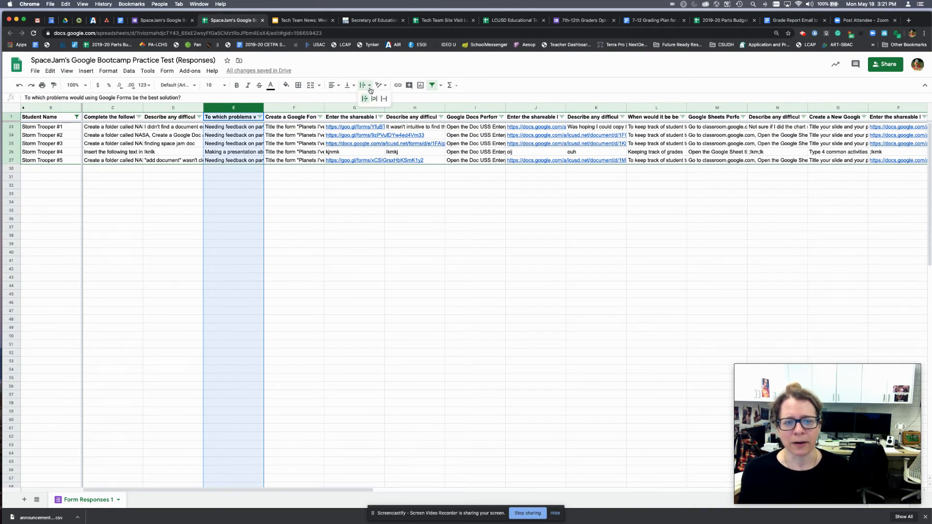
pyautogui.click(369, 86)
pyautogui.click(374, 101)
pyautogui.click(238, 365)
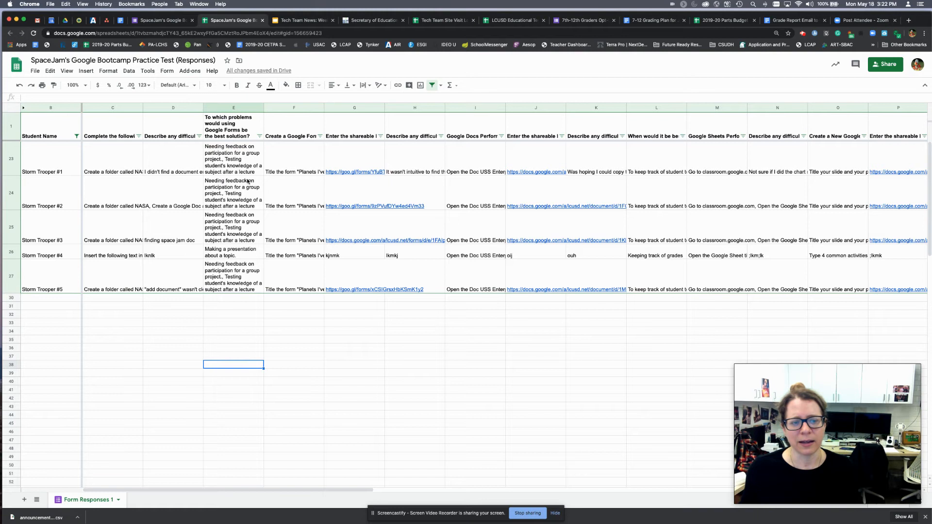
# Step: Widen column E to about twice its width and apply text wrapping to it again
pyautogui.moveTo(263, 105); pyautogui.dragTo(319, 107)
pyautogui.click(264, 106)
pyautogui.click(262, 261)
pyautogui.click(270, 106)
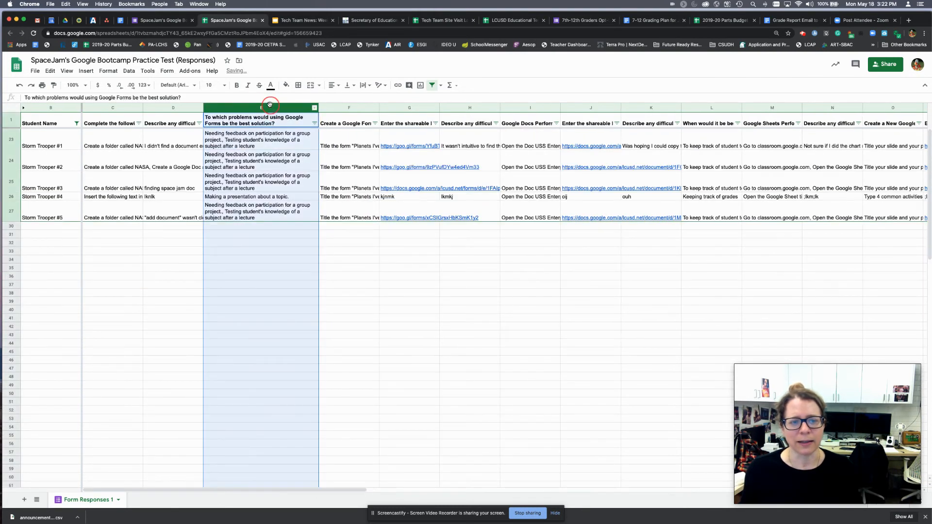
pyautogui.click(365, 85)
pyautogui.click(374, 100)
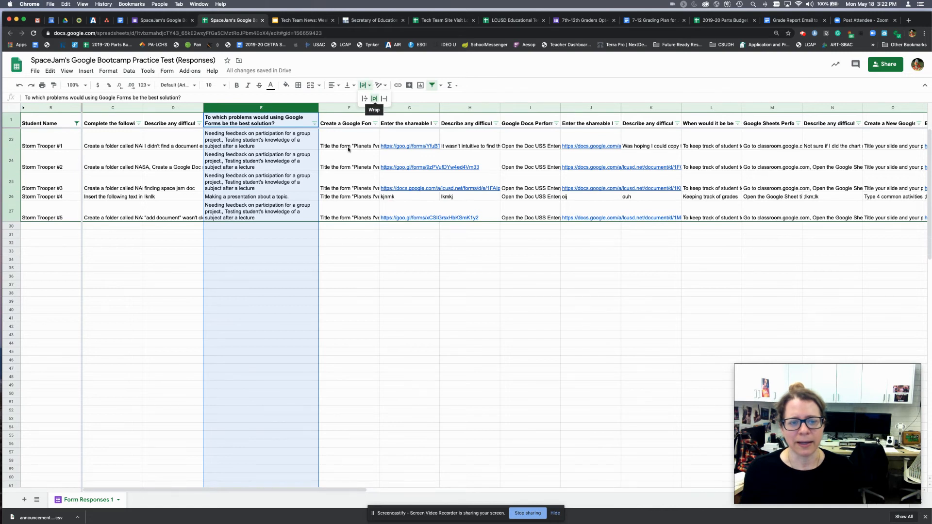
pyautogui.click(337, 278)
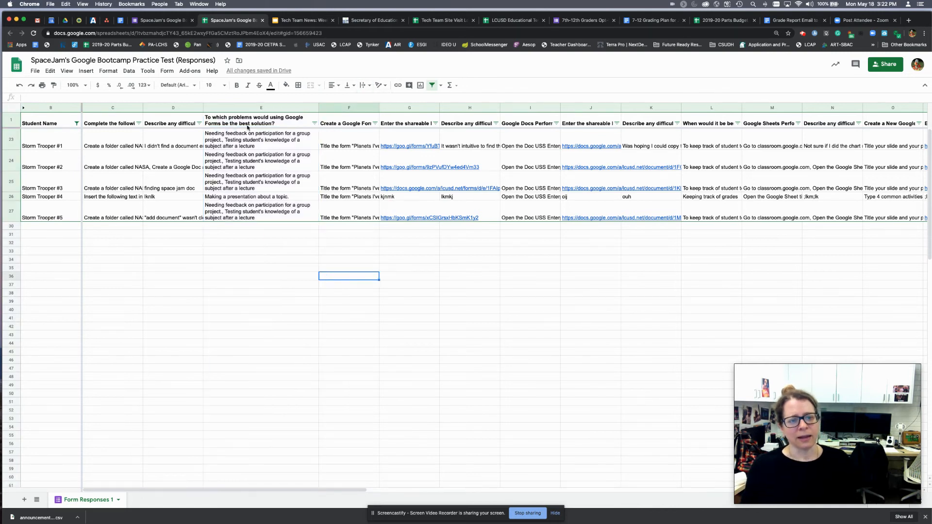
# Step: Wrap the text in column D, the question about difficulties with the previous performance task
pyautogui.click(162, 106)
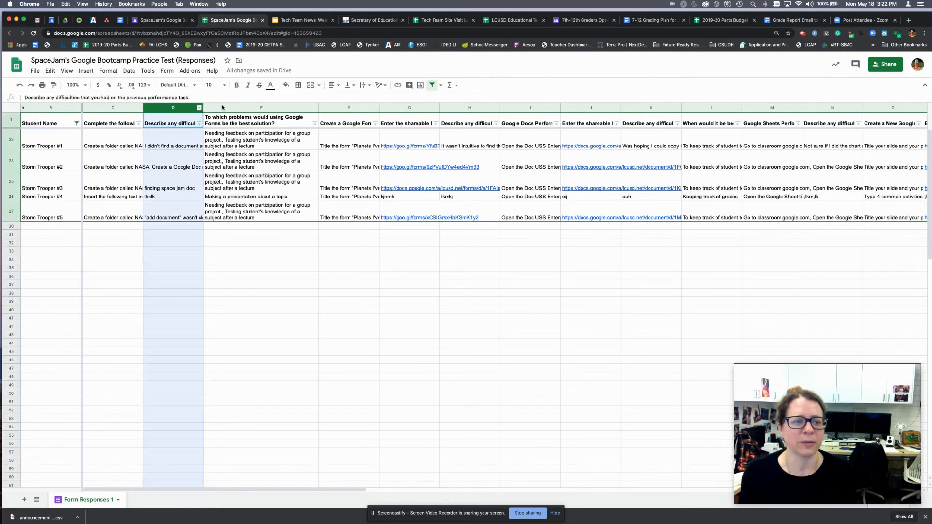
pyautogui.click(372, 88)
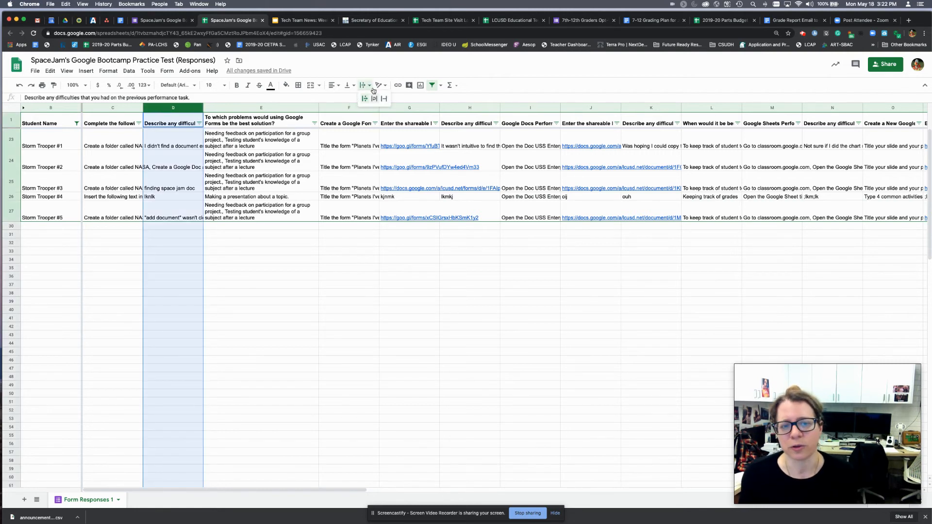
pyautogui.click(375, 100)
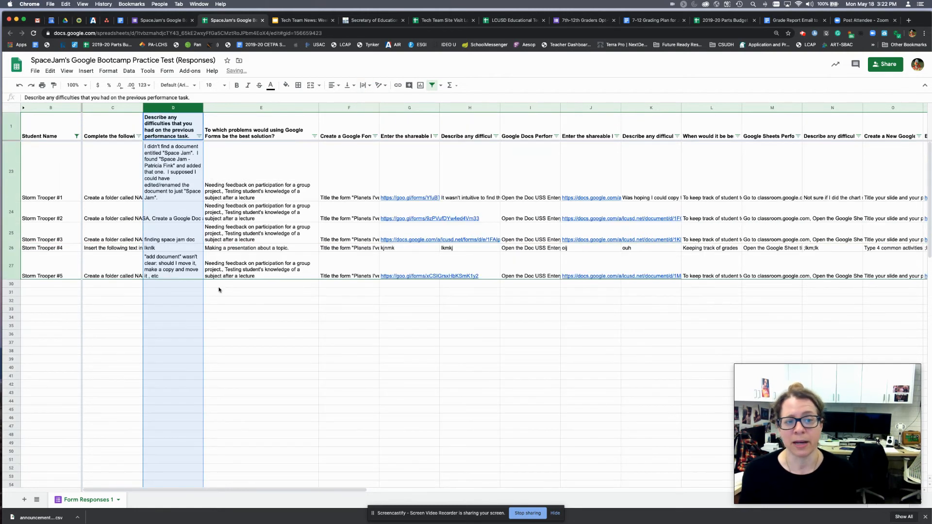
pyautogui.click(223, 326)
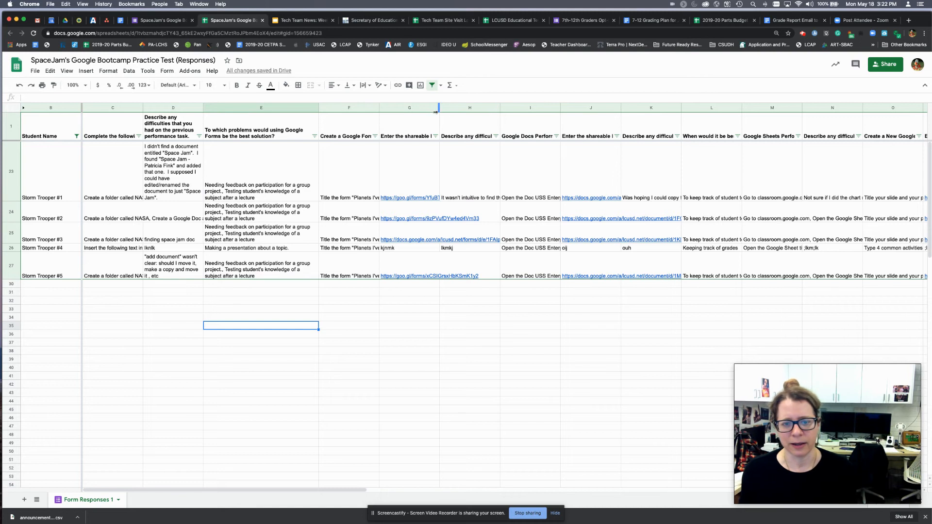
# Step: Wrap the text in columns G through I together, from the shareable form link to the Google Docs Performance Task
pyautogui.click(398, 106)
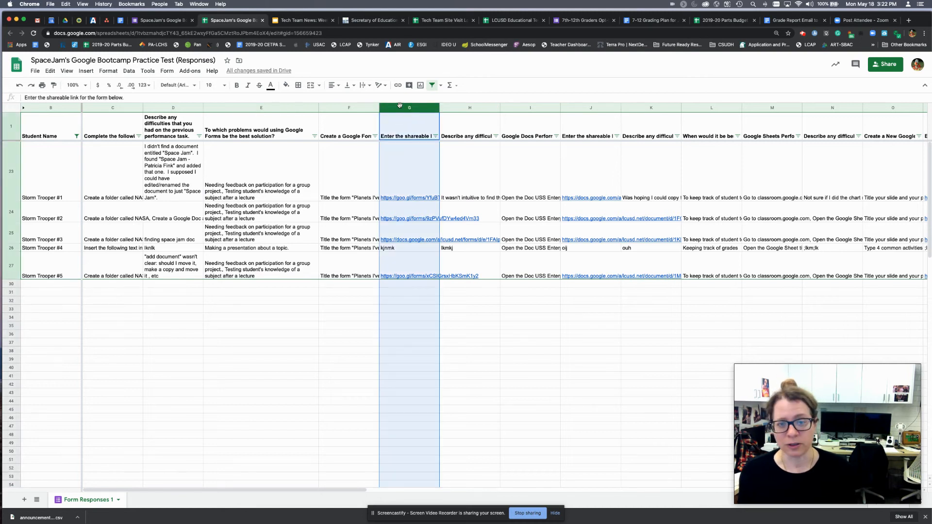
pyautogui.keyDown('shift'); pyautogui.click(465, 108); pyautogui.keyUp('shift')
pyautogui.keyDown('shift'); pyautogui.click(518, 107); pyautogui.keyUp('shift')
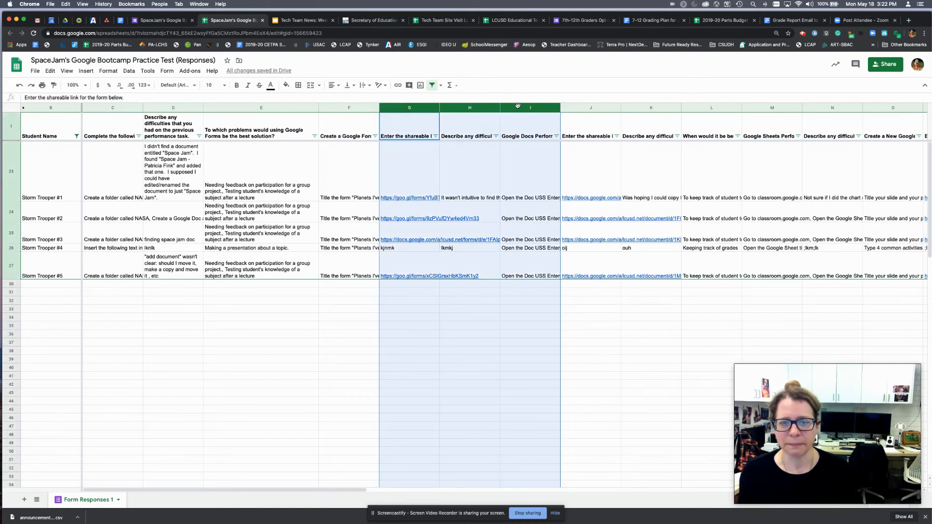
pyautogui.click(364, 85)
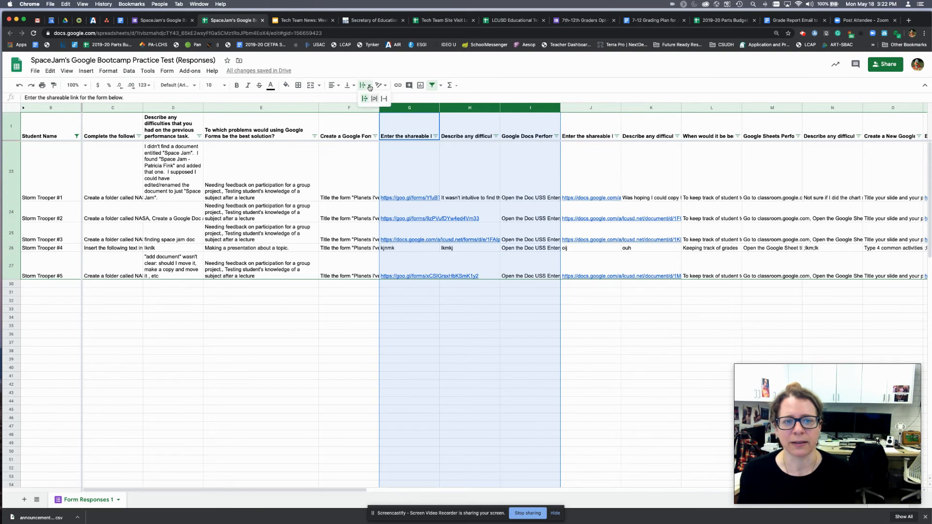
pyautogui.click(373, 99)
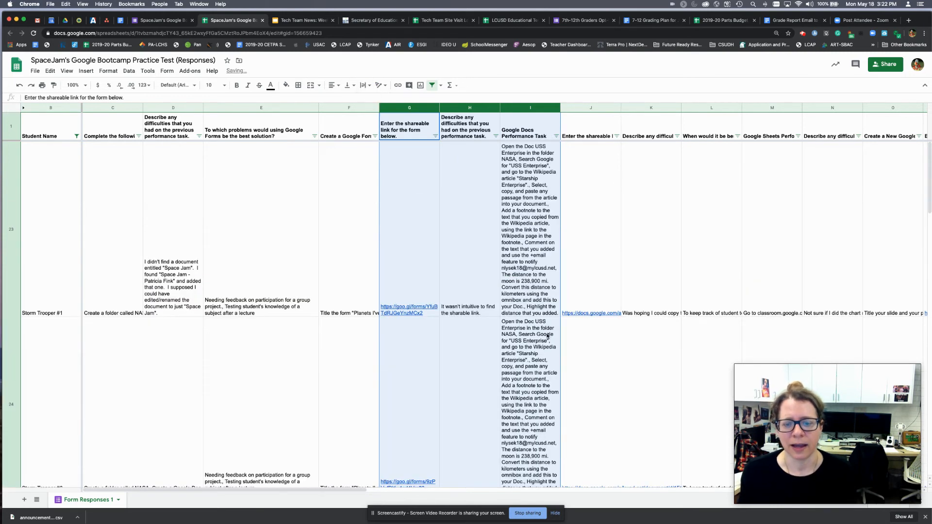
pyautogui.click(588, 358)
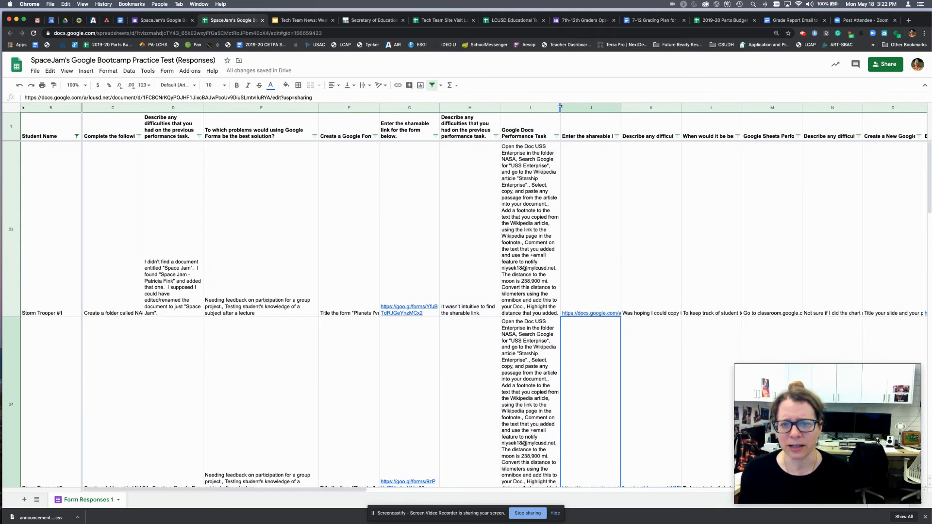
# Step: Widen column I, Google Docs Performance Task, to more than twice its width and look across the remaining columns
pyautogui.moveTo(560, 106); pyautogui.dragTo(640, 106)
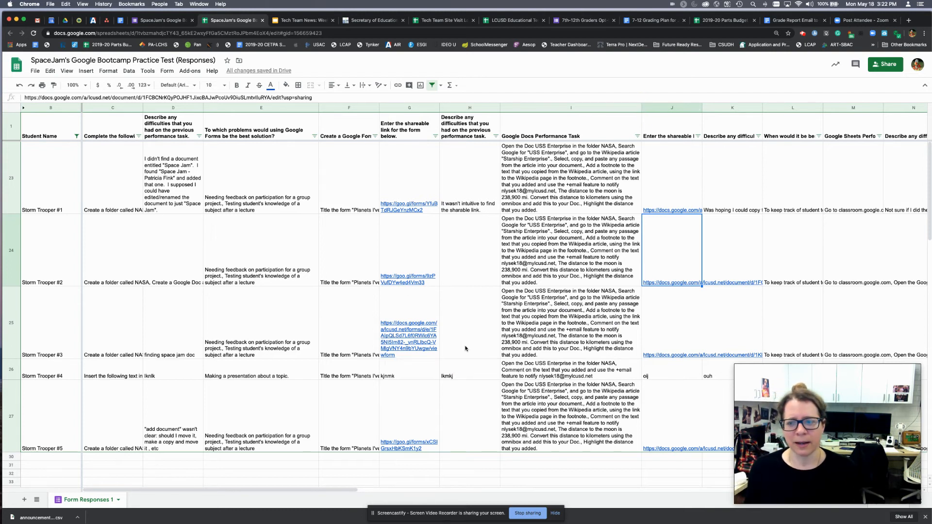
pyautogui.hscroll(15, 465, 348)
pyautogui.hscroll(-15, 465, 349)
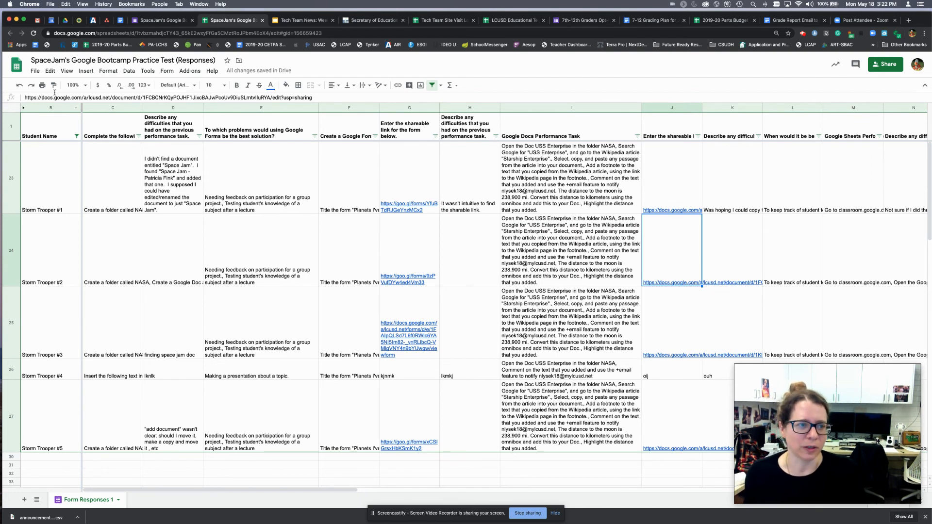
# Step: Apply alternating colors to the range A1:AJ29 with a header, using the bright cyan-blue default style
pyautogui.click(67, 71)
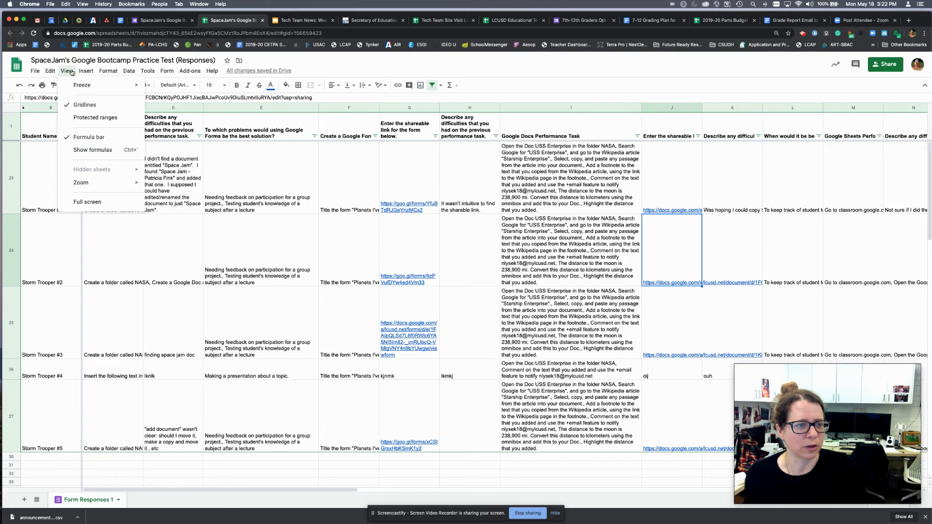
pyautogui.click(71, 71)
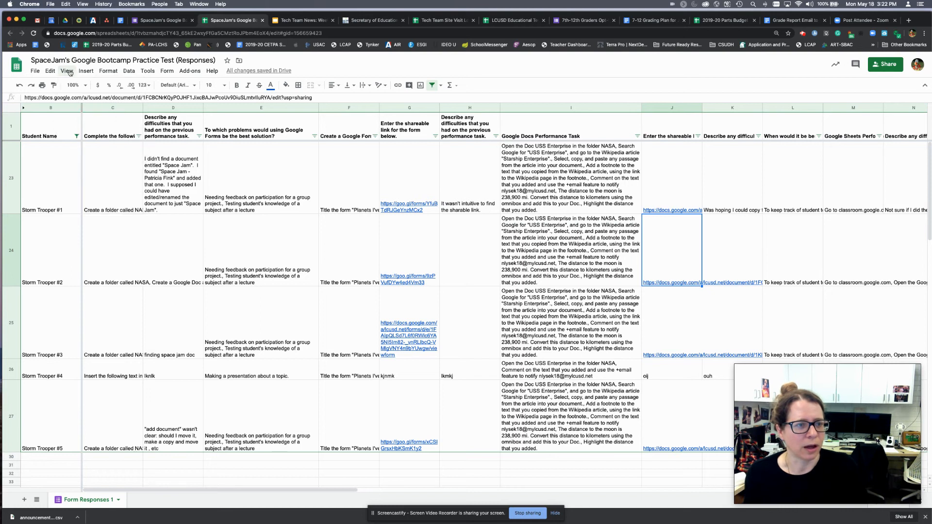
pyautogui.click(108, 72)
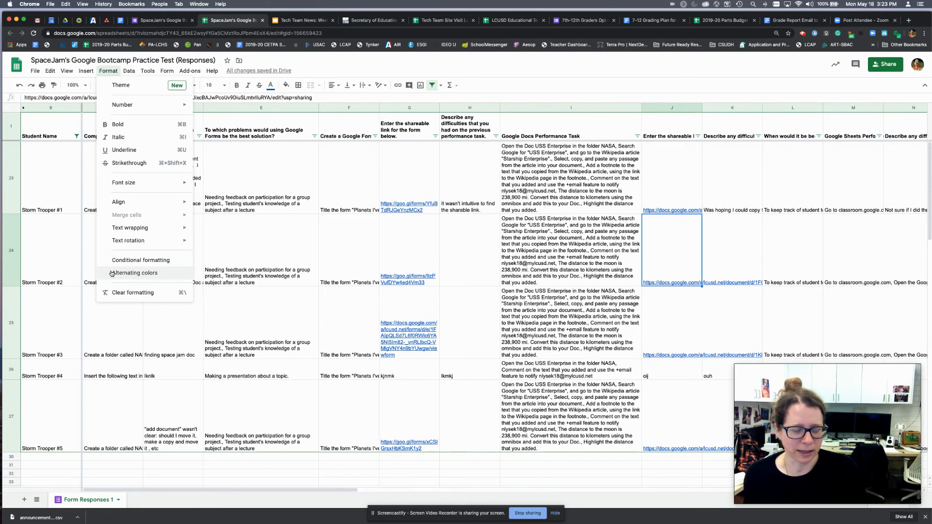
pyautogui.click(138, 274)
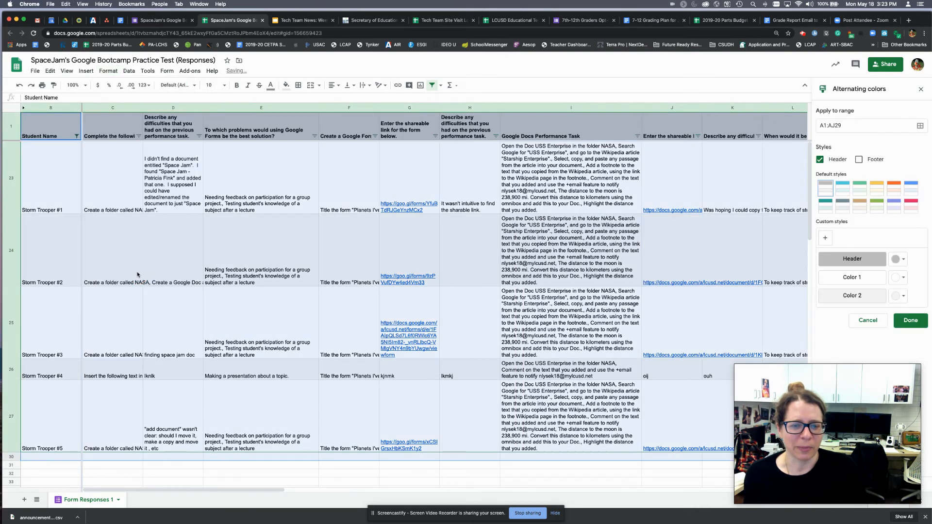
pyautogui.click(846, 190)
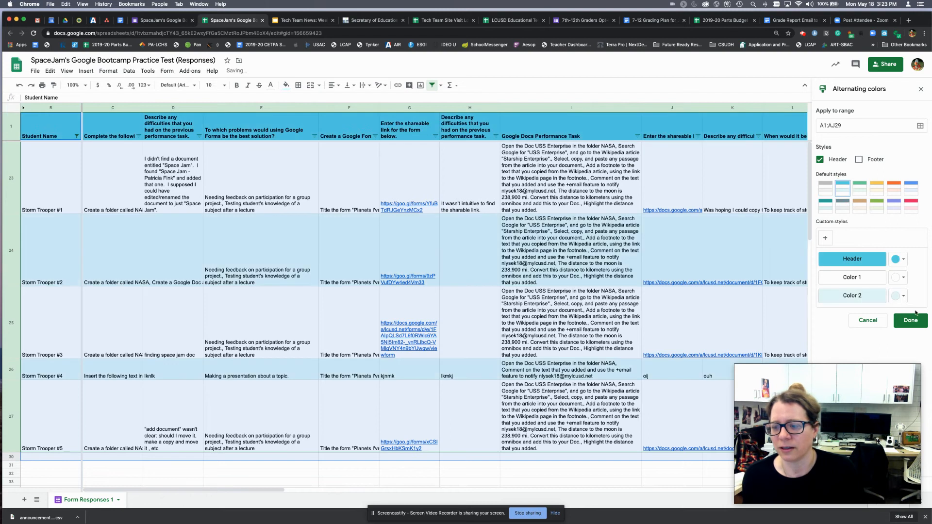
pyautogui.click(910, 321)
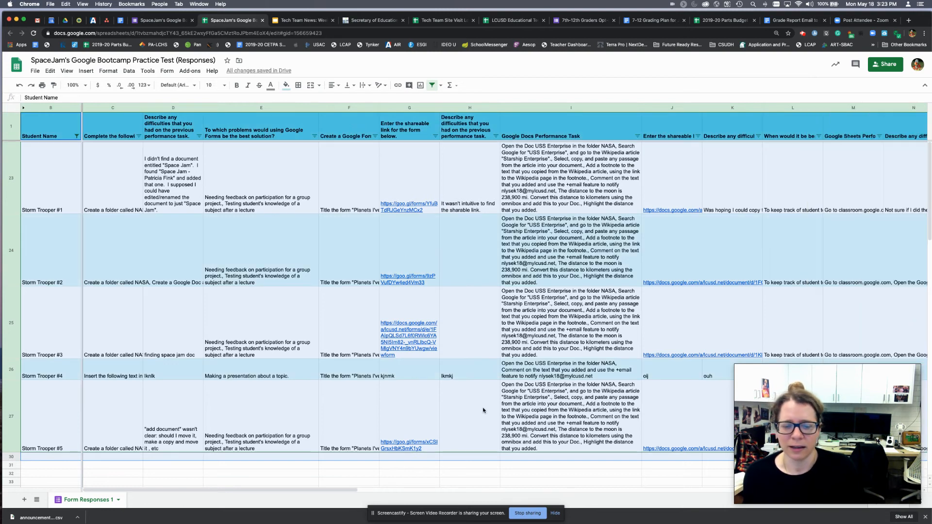
pyautogui.click(376, 466)
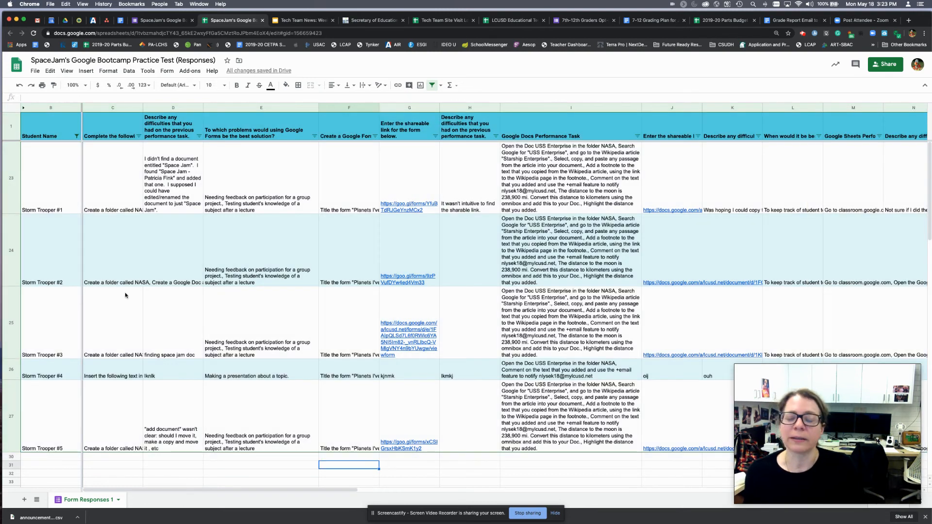
# Step: Select all values in the Student Name filter to show every response, and look through the rows
pyautogui.scroll(-5, 53, 301)
pyautogui.scroll(3, 53, 298)
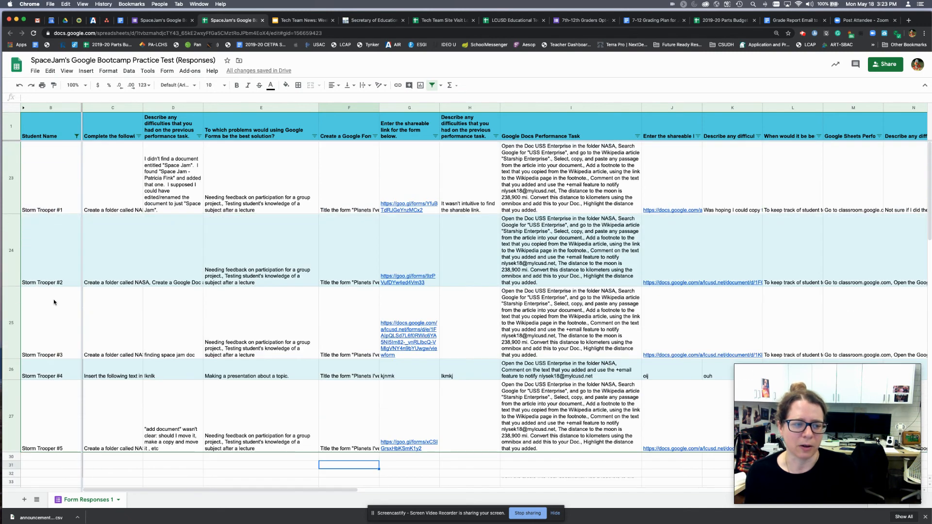
pyautogui.scroll(-3, 53, 299)
pyautogui.scroll(5, 53, 299)
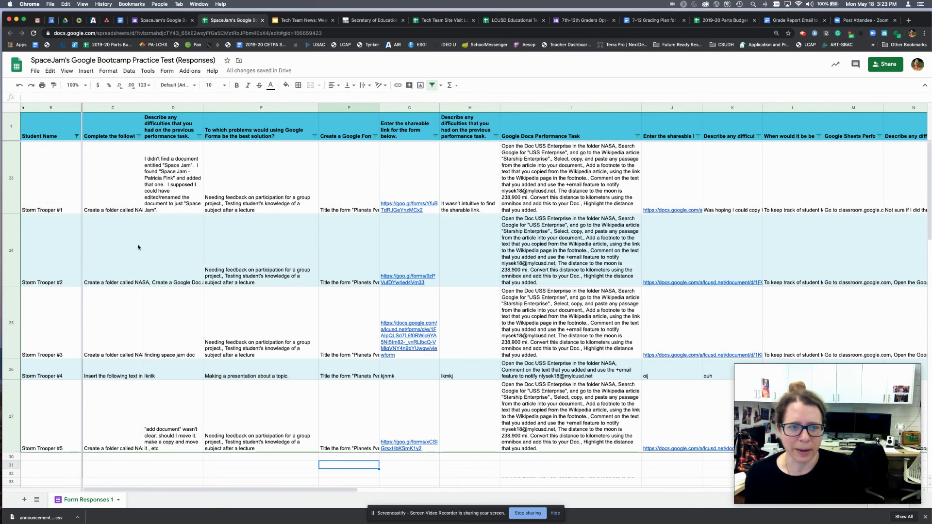
pyautogui.click(71, 160)
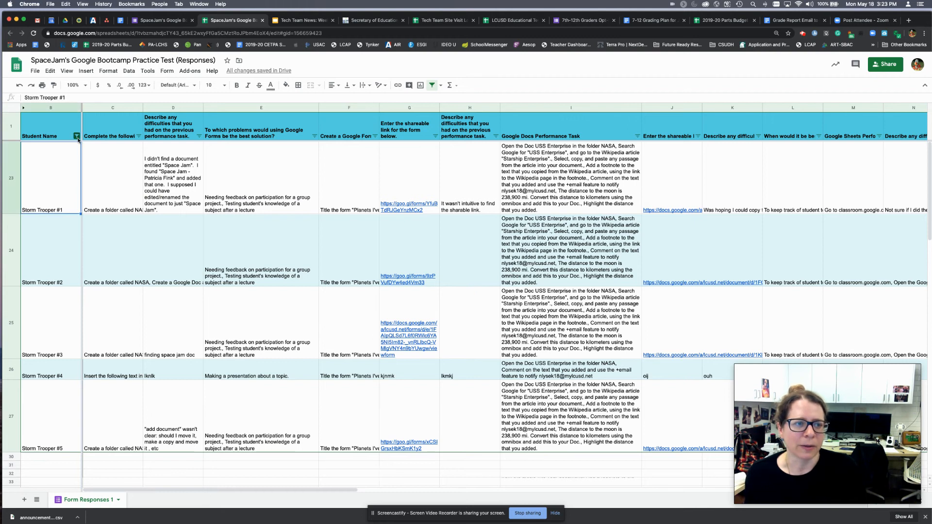
pyautogui.click(77, 137)
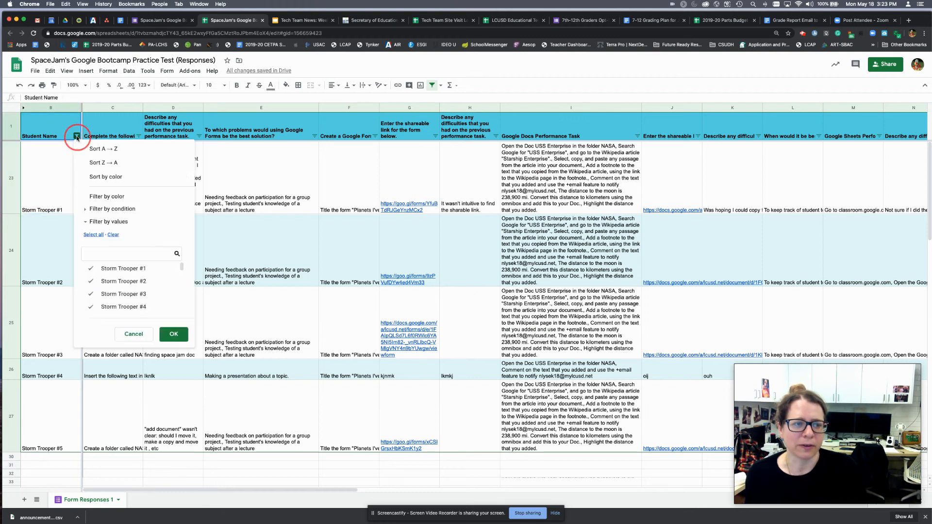
pyautogui.click(94, 236)
pyautogui.click(169, 334)
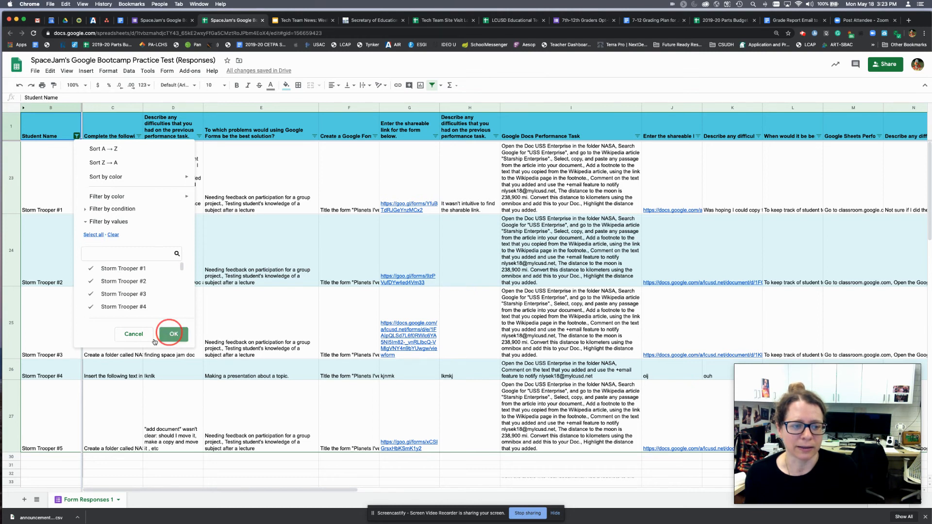
pyautogui.click(171, 335)
pyautogui.scroll(-5, 138, 313)
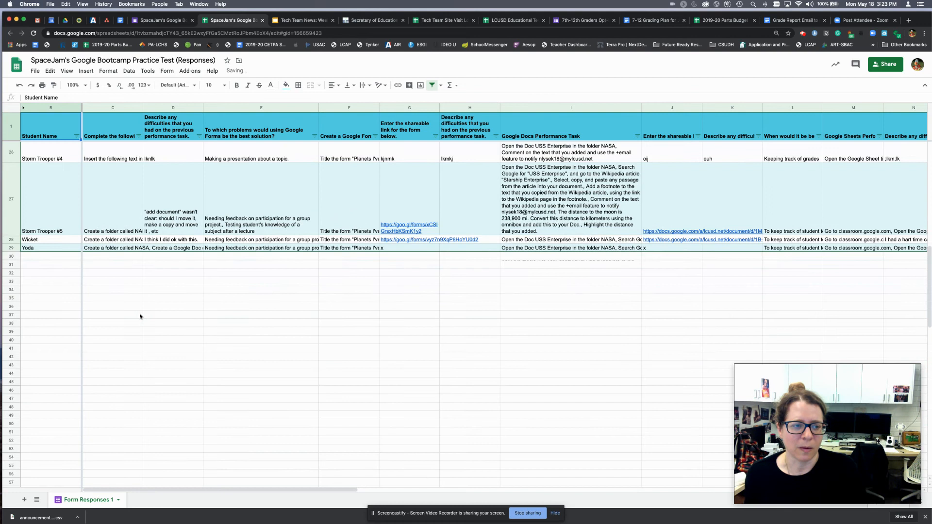
pyautogui.scroll(10, 140, 317)
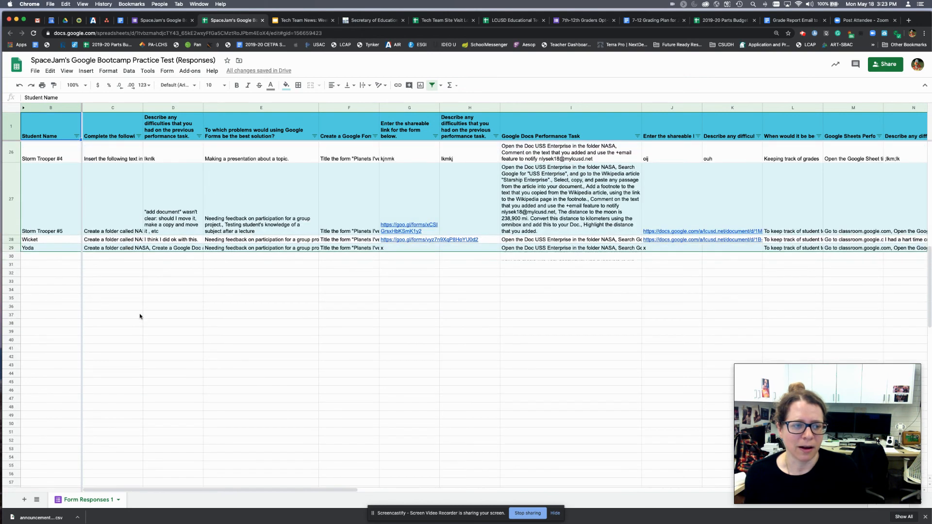
pyautogui.scroll(3, 140, 317)
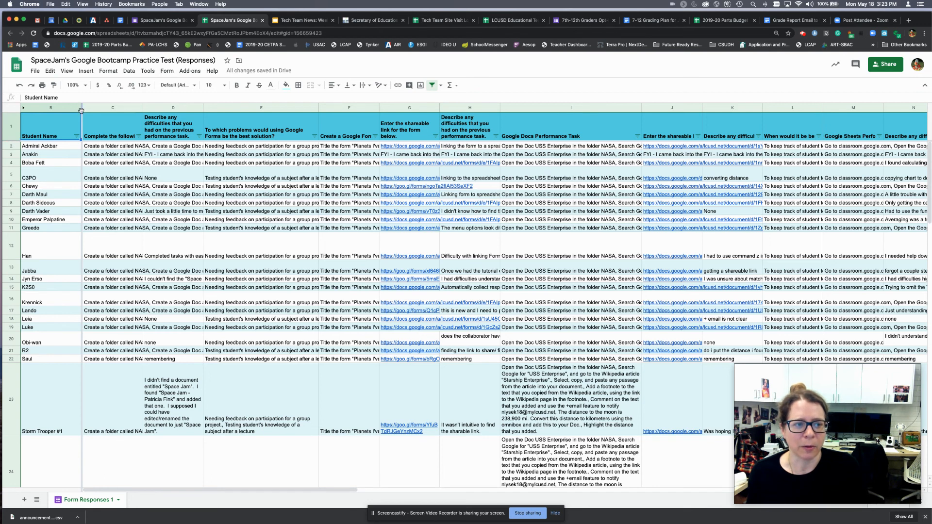
# Step: Unhide the Timestamp column A and hide it again
pyautogui.moveTo(81, 110)
pyautogui.mouseDown()
pyautogui.moveTo(98, 106)
pyautogui.moveTo(64, 111)
pyautogui.moveTo(80, 113)
pyautogui.mouseUp()
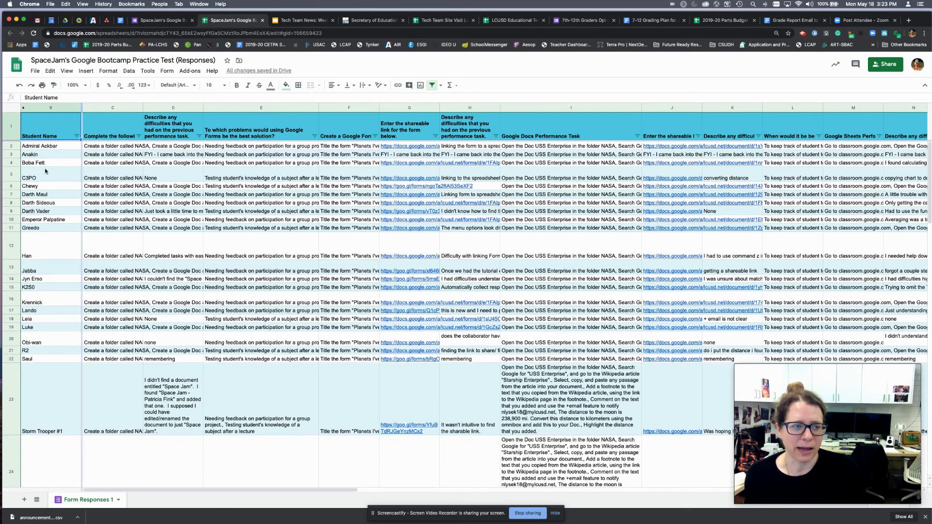
pyautogui.click(24, 107)
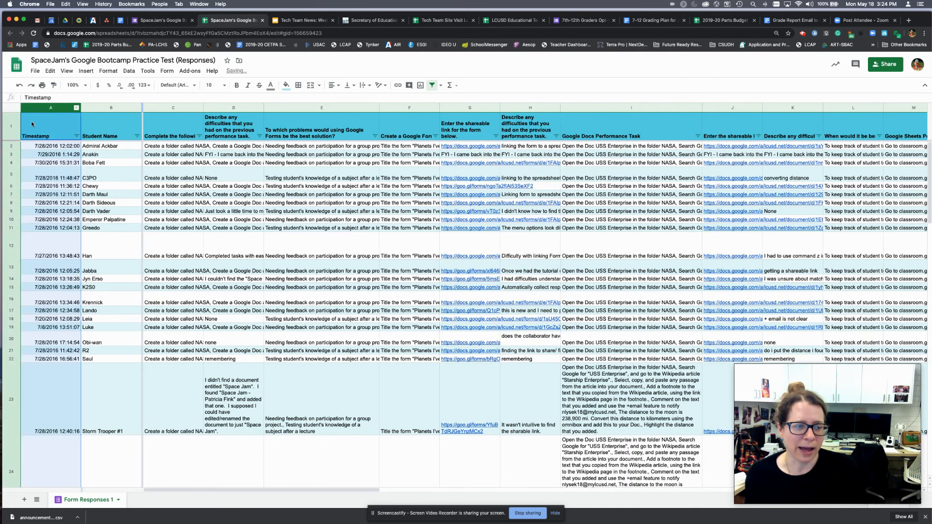
pyautogui.rightClick(37, 106)
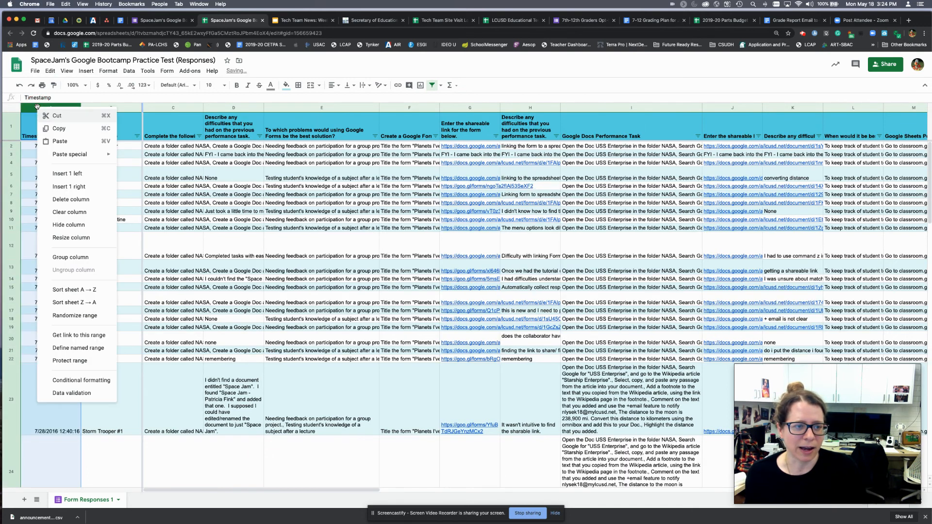
pyautogui.click(54, 227)
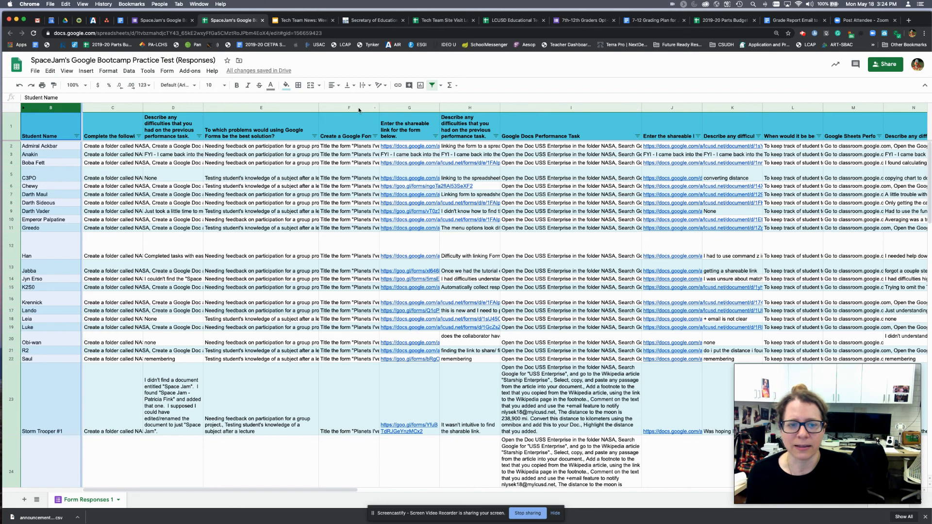
# Step: Wrap the text in column F, Create a Google Form, and widen it to about two and a half times its width
pyautogui.click(340, 107)
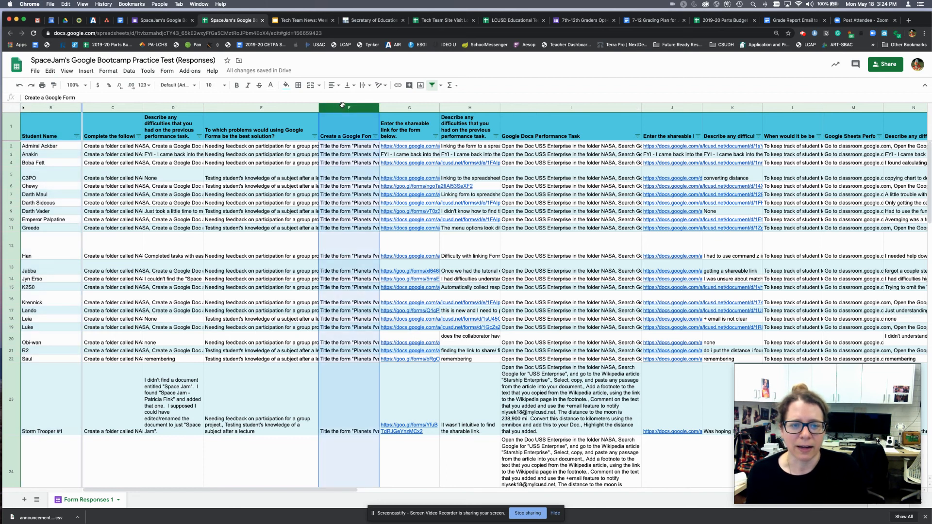
pyautogui.click(370, 86)
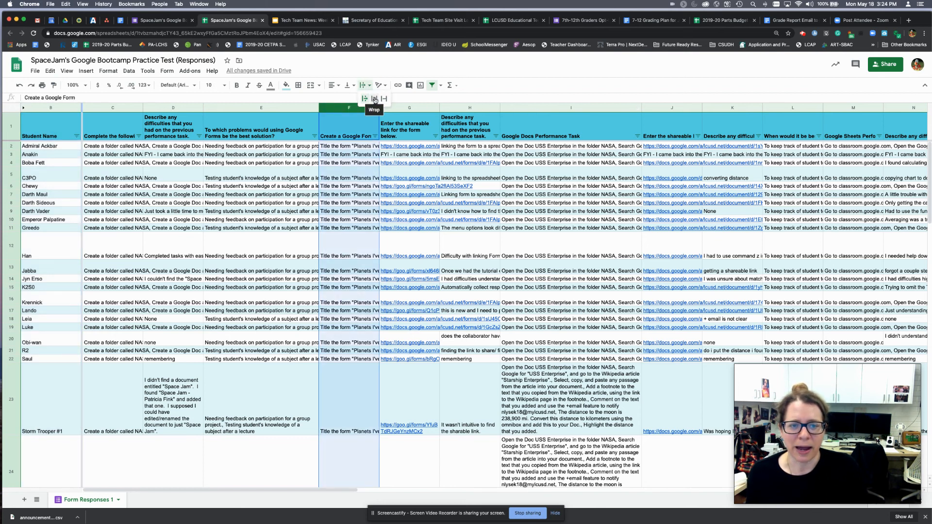
pyautogui.click(374, 99)
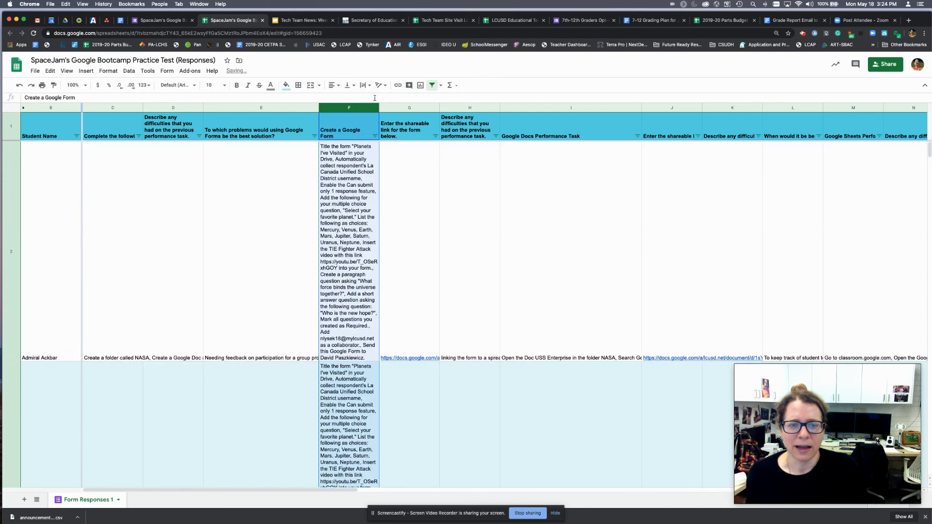
pyautogui.moveTo(379, 108); pyautogui.dragTo(475, 106)
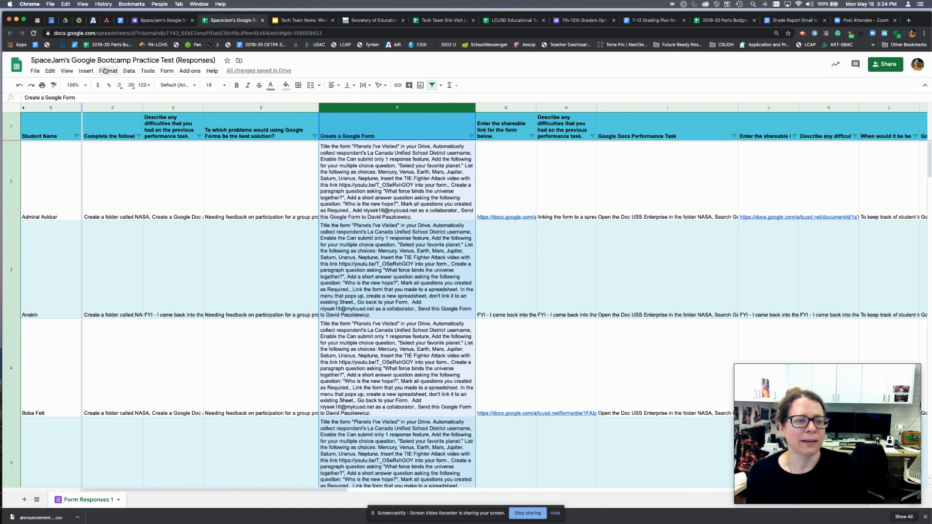
pyautogui.click(103, 71)
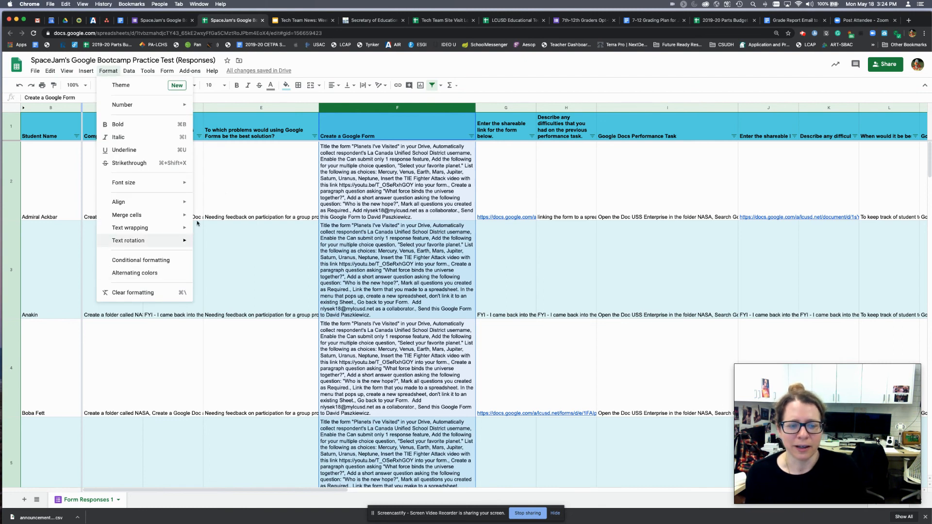
pyautogui.click(226, 196)
pyautogui.scroll(-10, 227, 334)
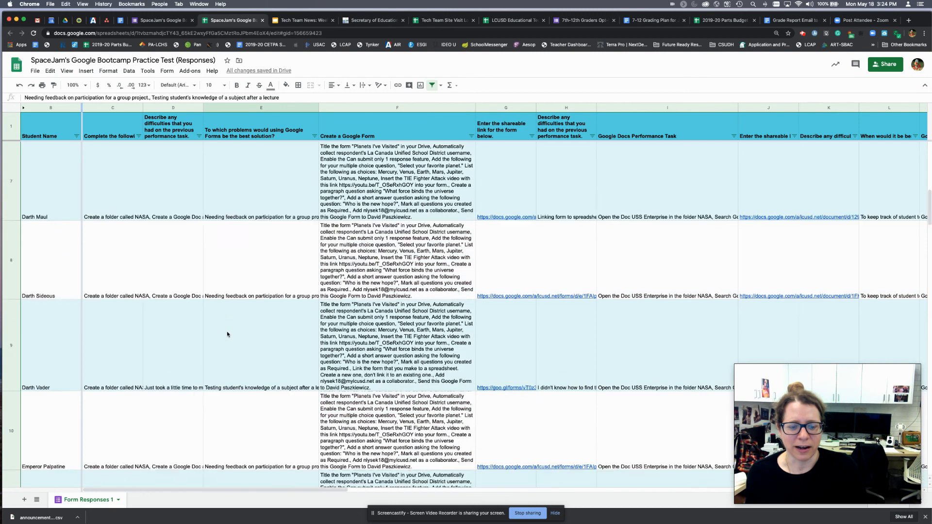
pyautogui.scroll(10, 228, 333)
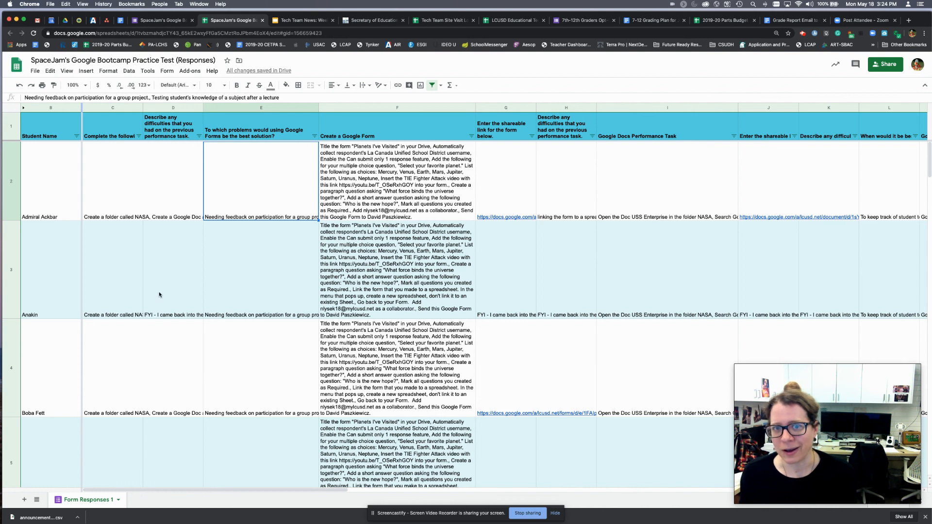
# Step: Undo the widening and text wrapping of column F, Create a Google Form, and the unhiding and hiding of the Timestamp column
pyautogui.click(19, 85)
pyautogui.click(19, 85)
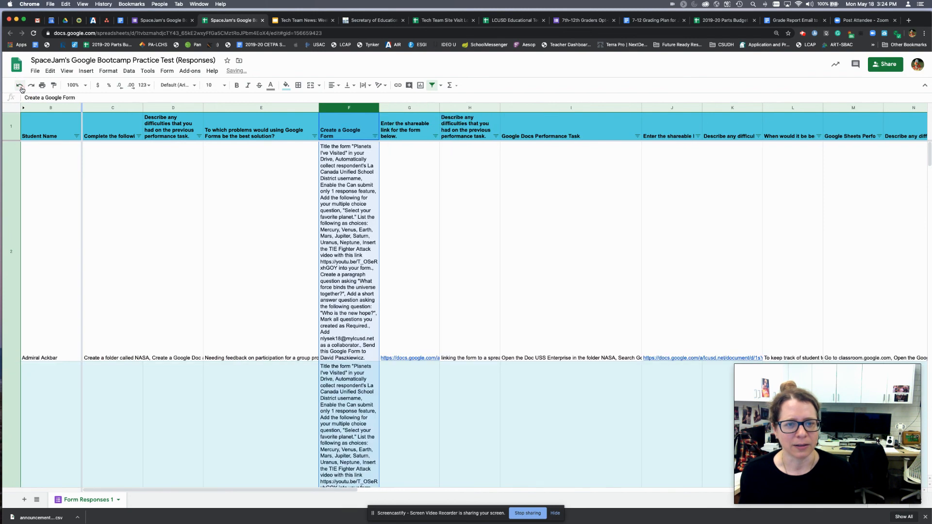
pyautogui.click(21, 87)
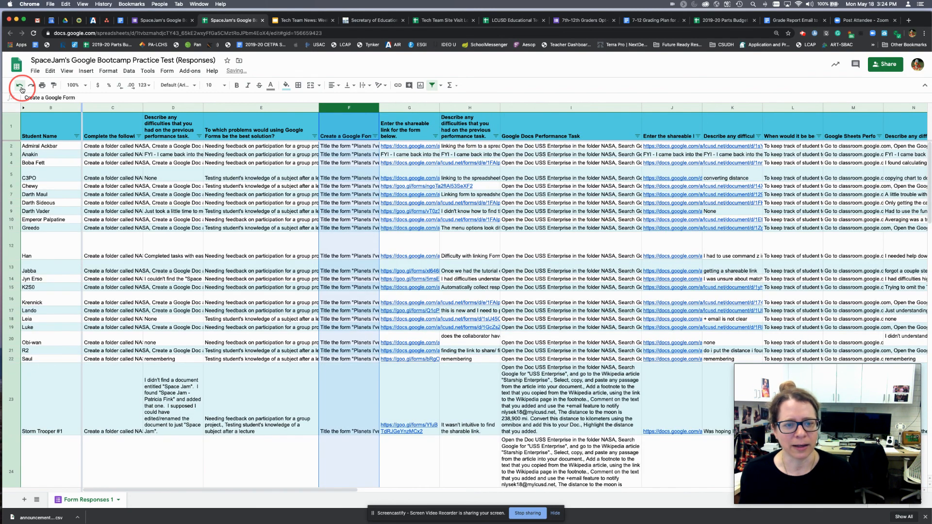
pyautogui.click(21, 87)
pyautogui.click(20, 88)
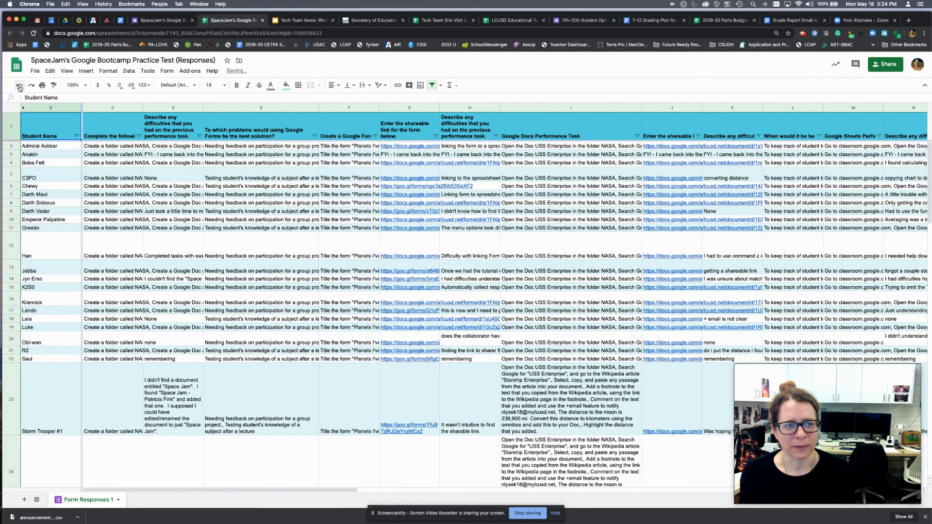
# Step: Undo the Student Name filter's select-all, the alternating colors and the widening of column I, Google Docs Performance Task
pyautogui.click(20, 88)
pyautogui.click(20, 87)
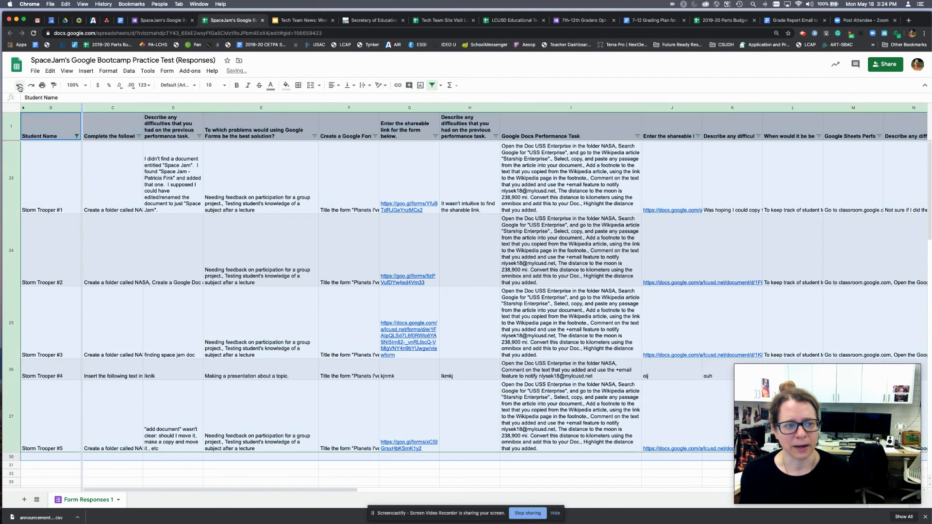
pyautogui.click(20, 87)
pyautogui.click(20, 88)
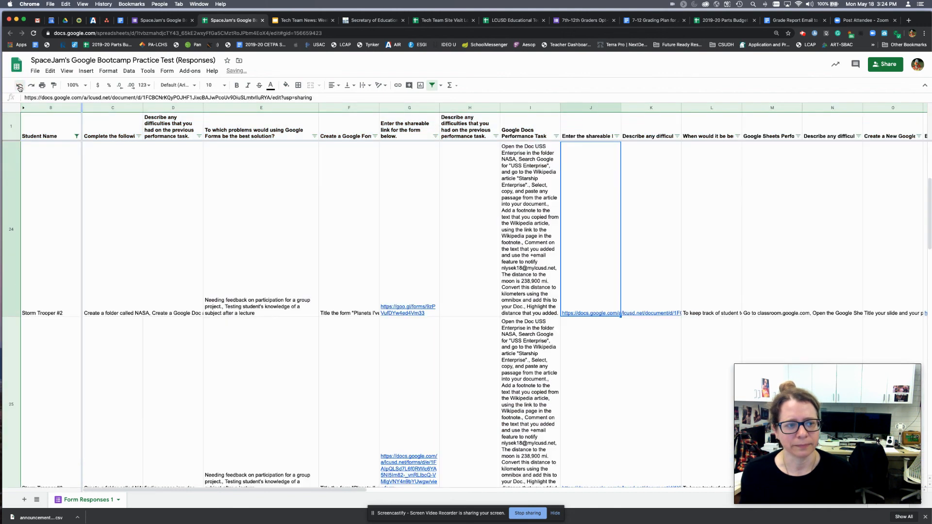
# Step: Undo the text wrapping of column I, Google Docs Performance Task, and of header row 1
pyautogui.click(19, 87)
pyautogui.click(19, 87)
pyautogui.click(19, 88)
pyautogui.click(20, 88)
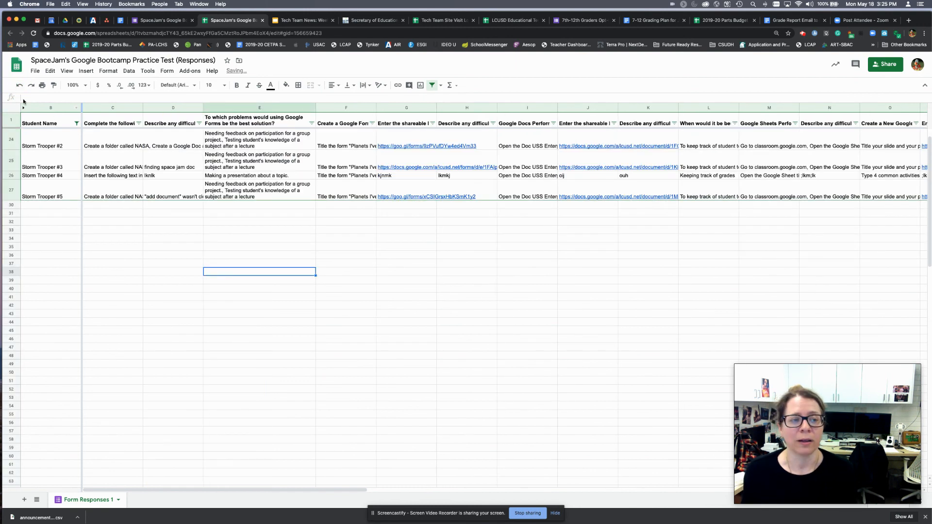
# Step: Undo the text wrapping and widening of column E, the Storm Trooper filtering and the creation of the filter
pyautogui.click(18, 87)
pyautogui.click(19, 87)
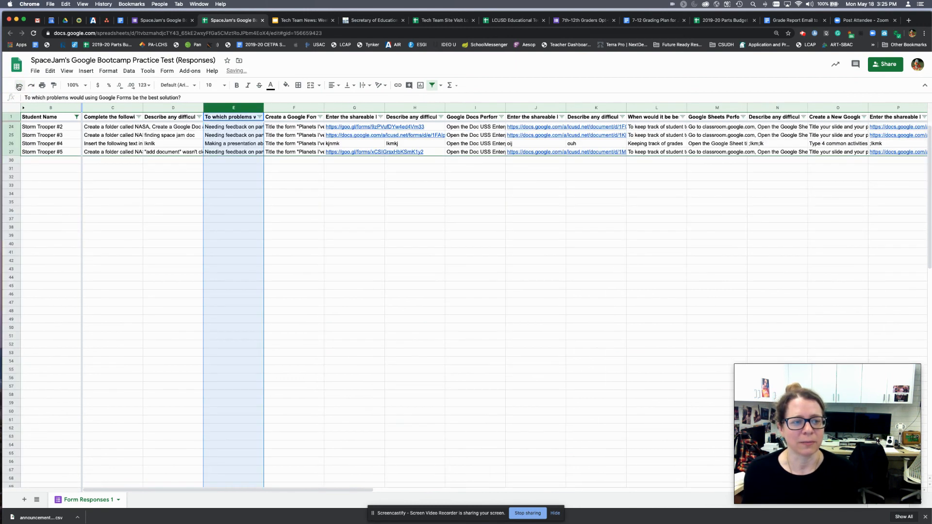
pyautogui.click(19, 87)
pyautogui.click(18, 86)
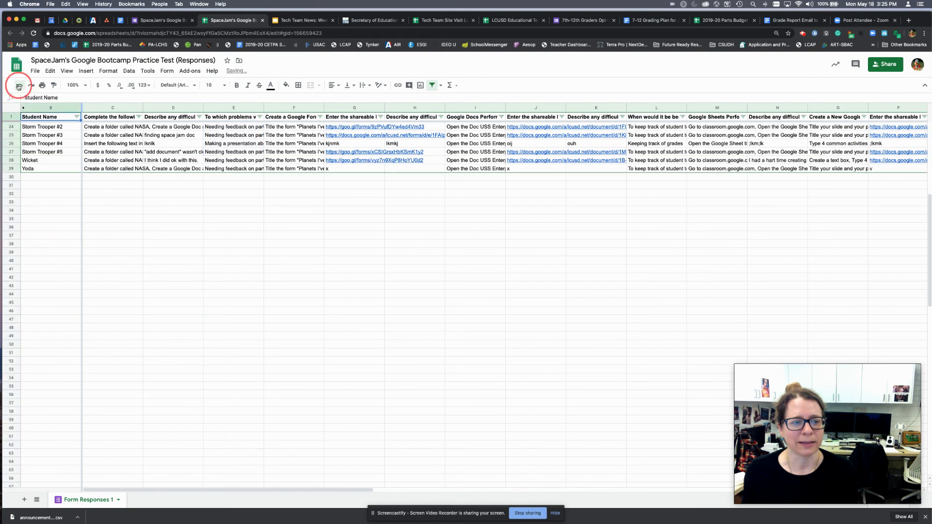
pyautogui.click(19, 87)
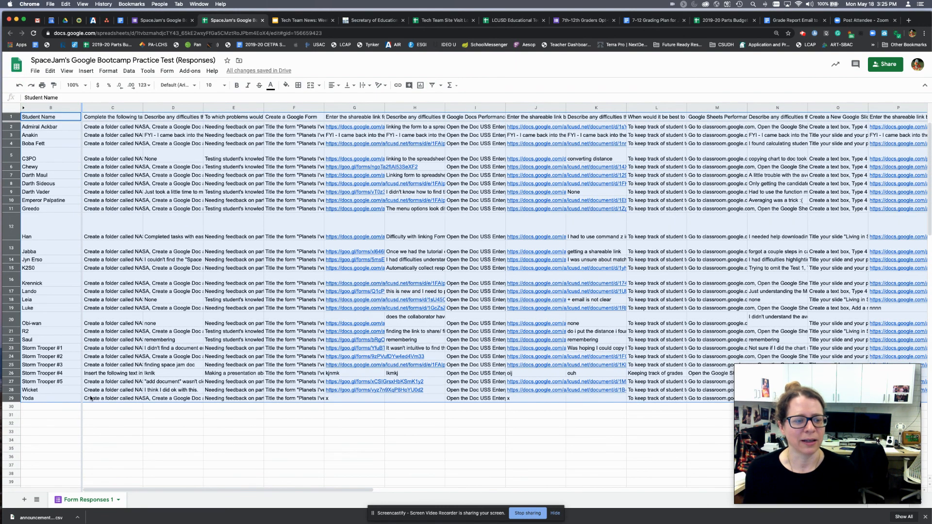
# Step: Sort the whole sheet Z → A by the Student Name column B
pyautogui.click(65, 422)
pyautogui.click(54, 108)
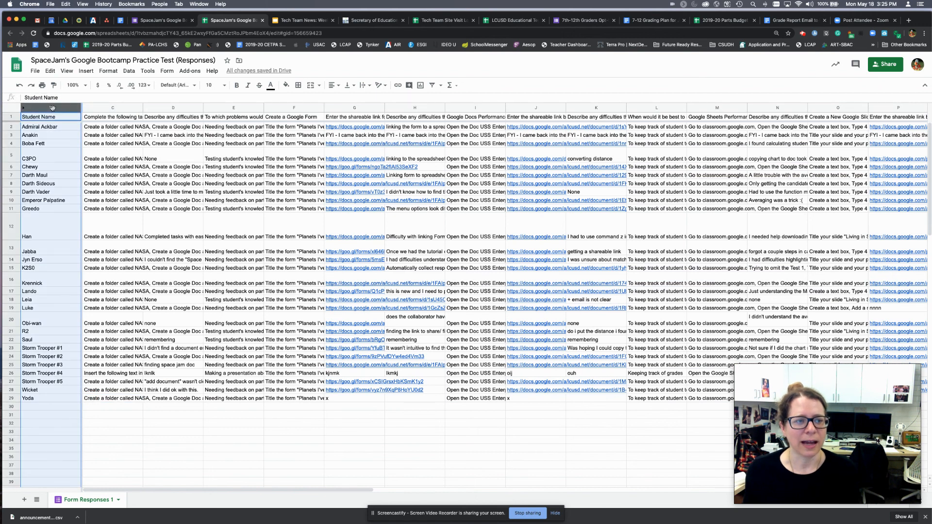
pyautogui.rightClick(50, 108)
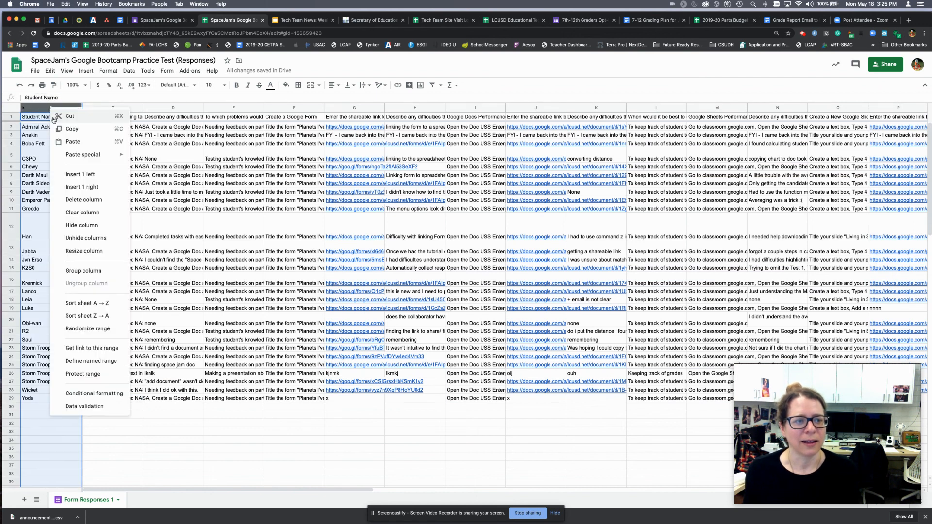
pyautogui.click(78, 317)
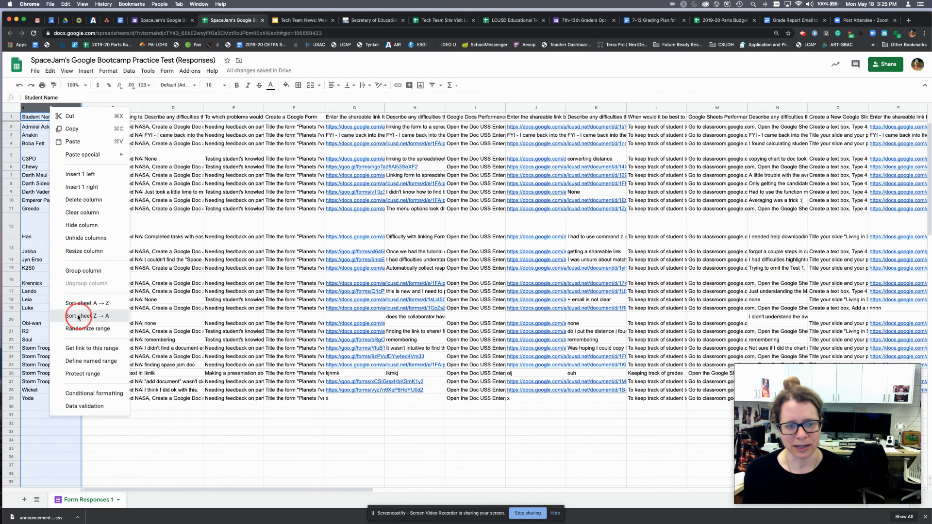
pyautogui.click(152, 443)
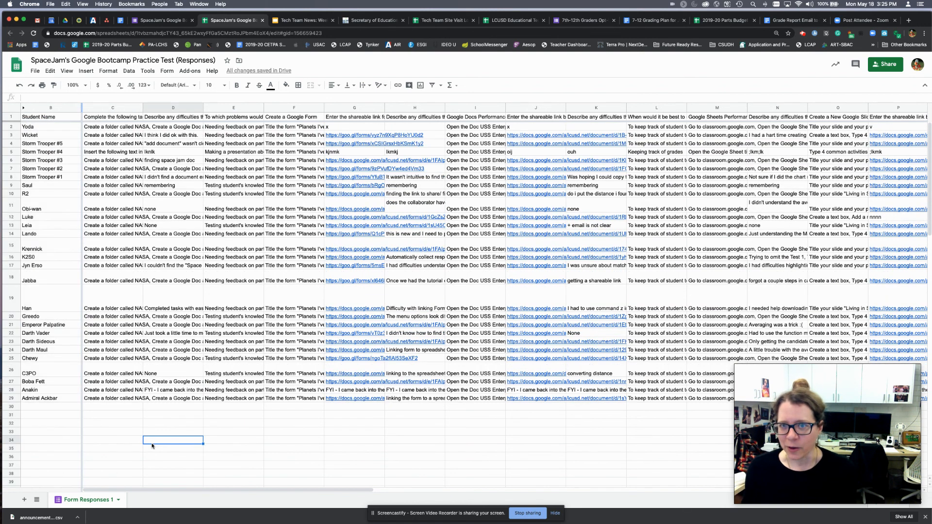